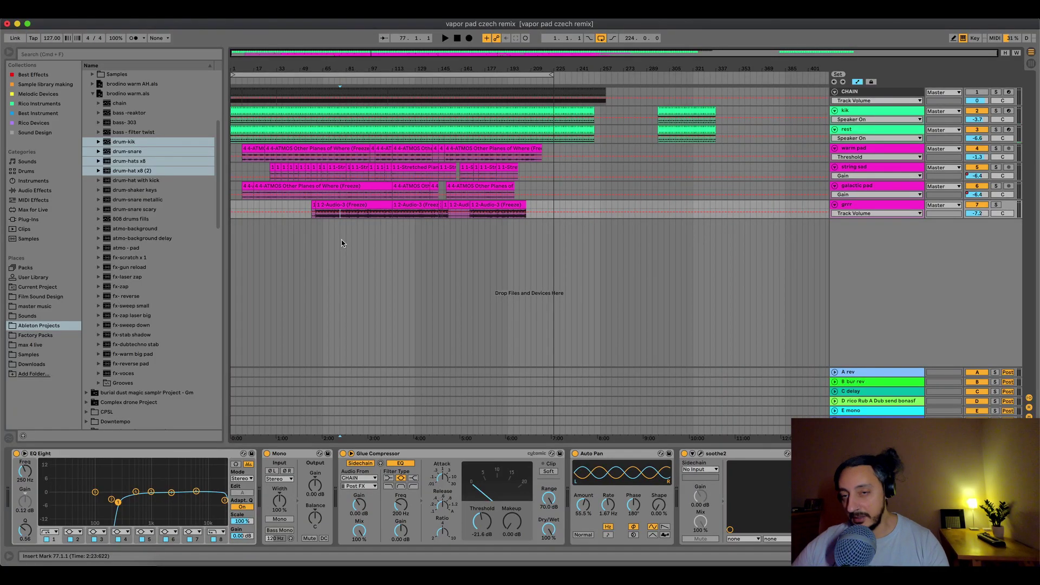
Listen to the remix, then add the external drive's Ableton Projects folder to the browser.
key("space")
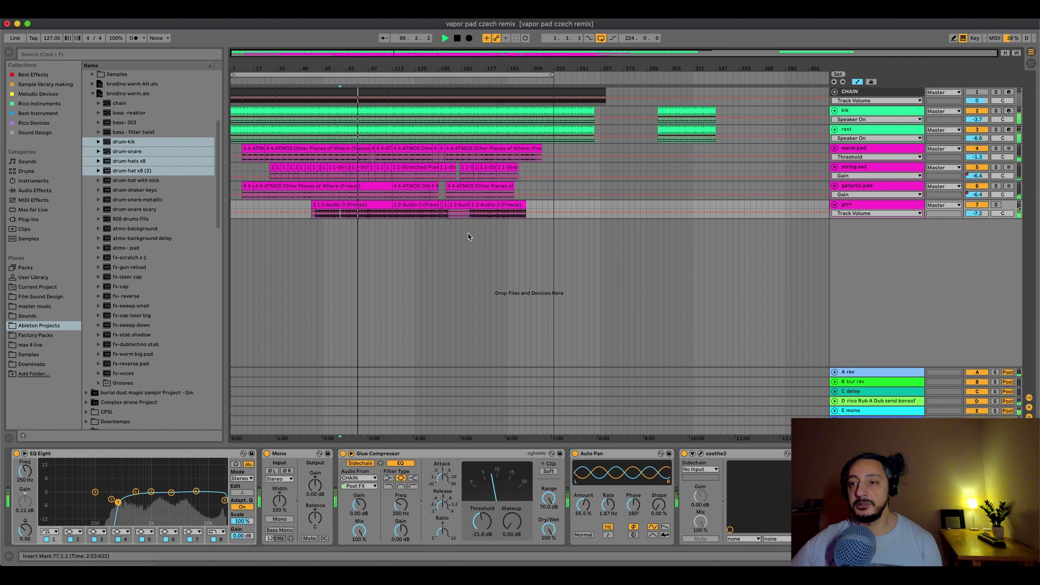
key("space")
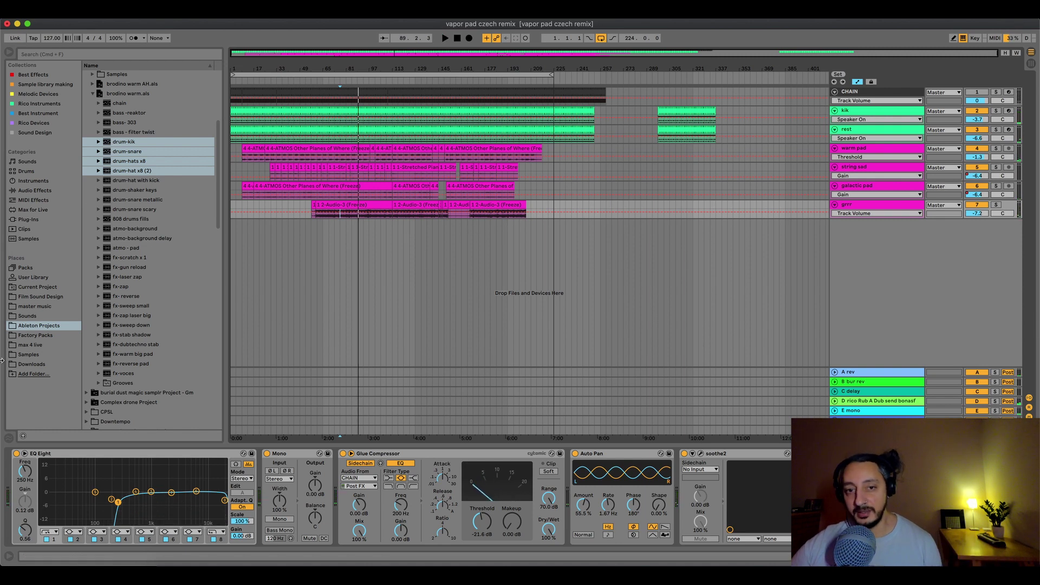
left_click(34, 328)
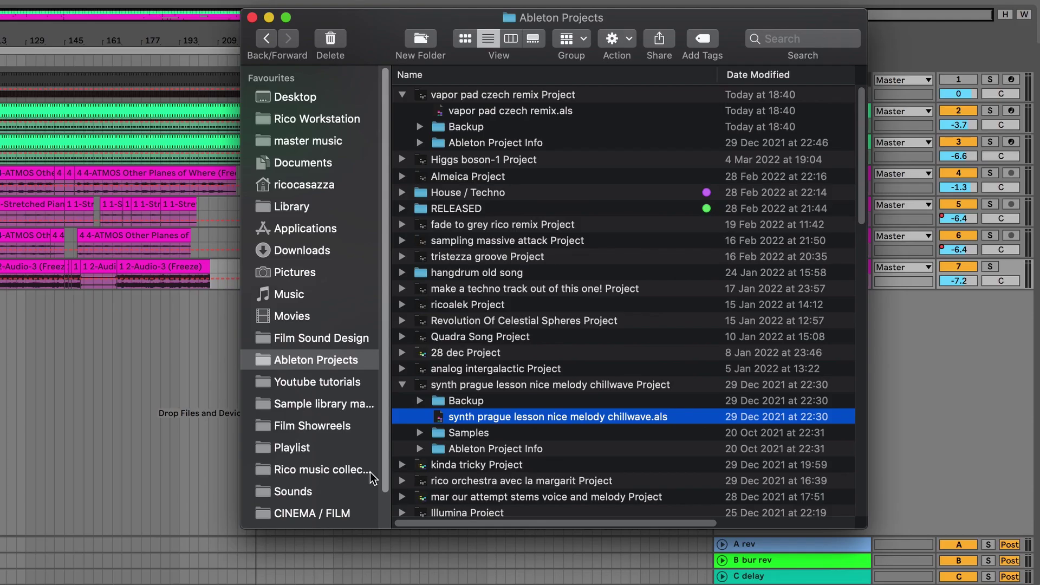
scroll(346, 455, "down", 2)
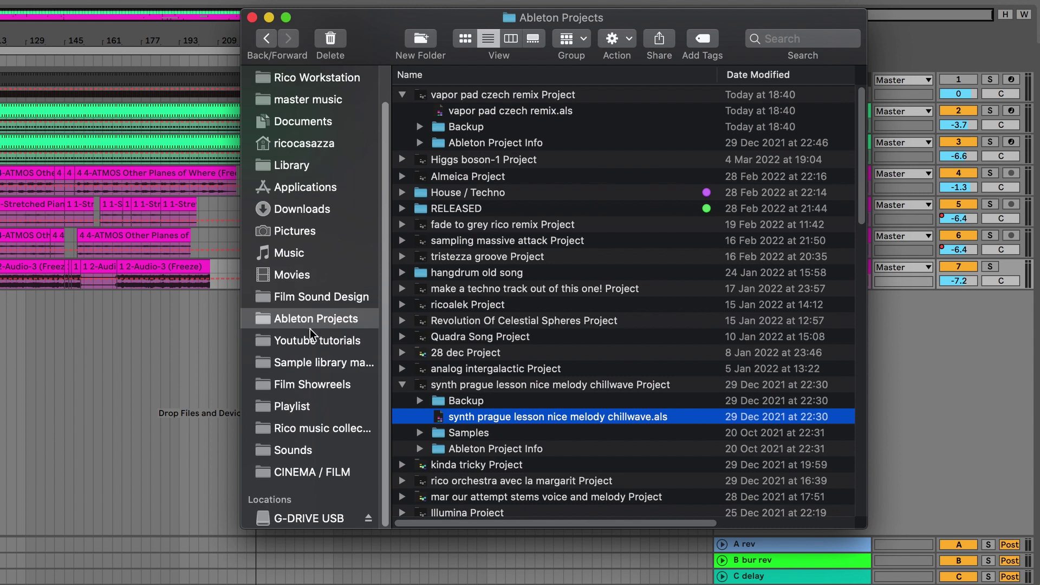
left_click(320, 519)
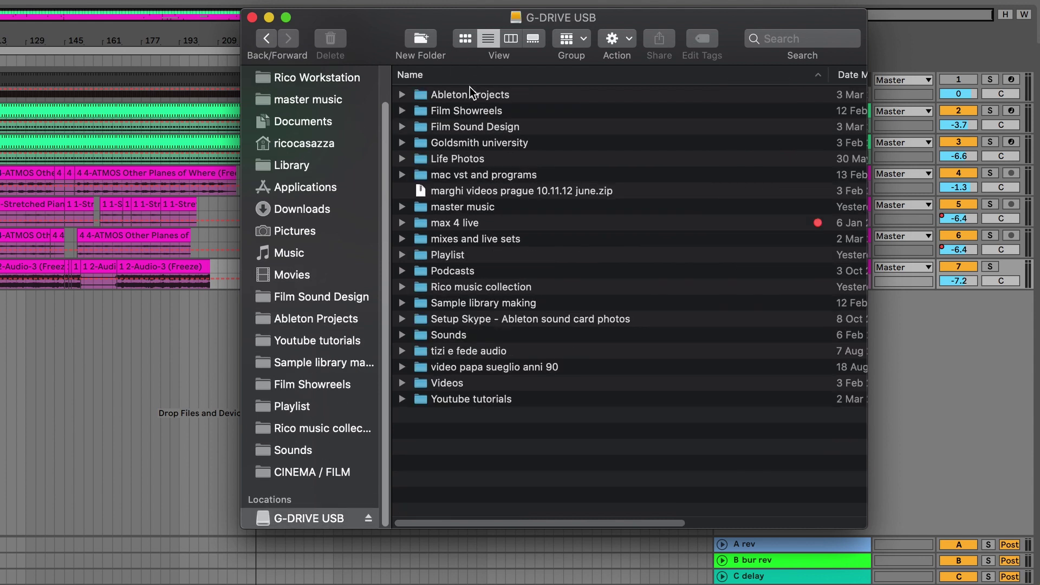
left_click(419, 93)
key("Return")
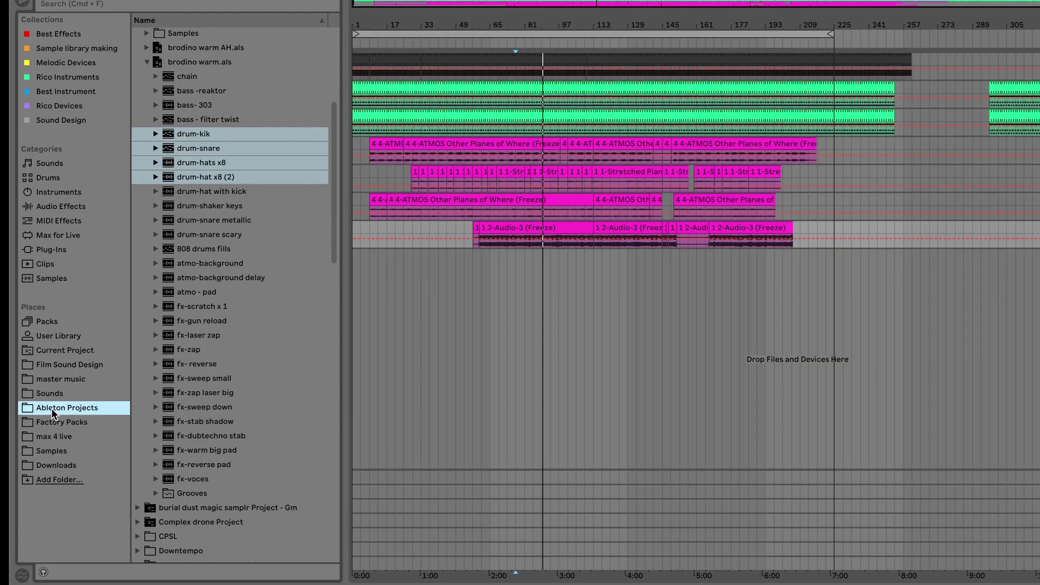
Locate the brodino warm.als set inside the brodino warm Project folder.
scroll(222, 174, "up", 5)
left_click_drag(332, 40, 271, 525)
scroll(270, 524, "up", 15)
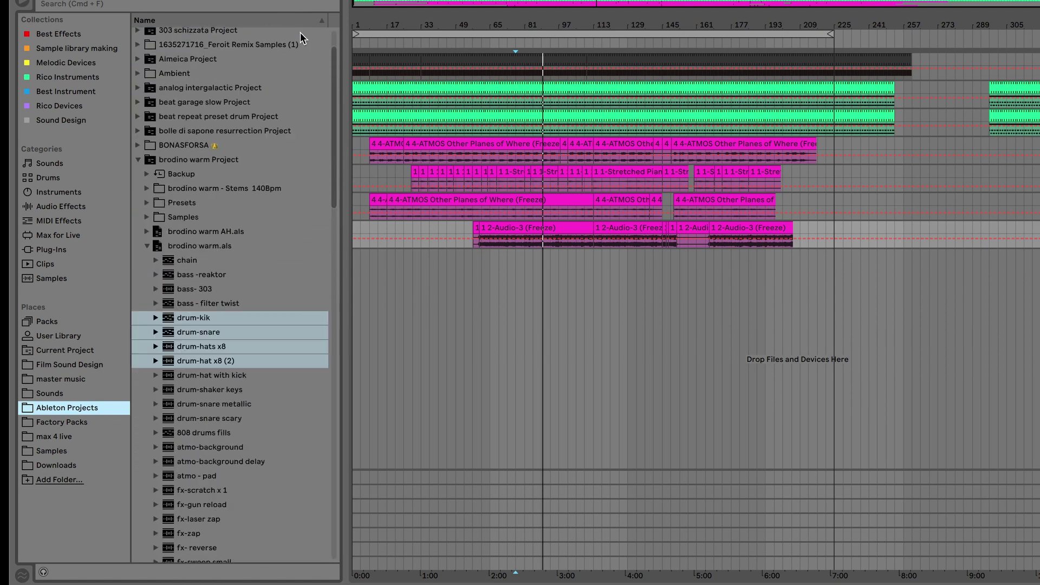
scroll(298, 43, "down", 5)
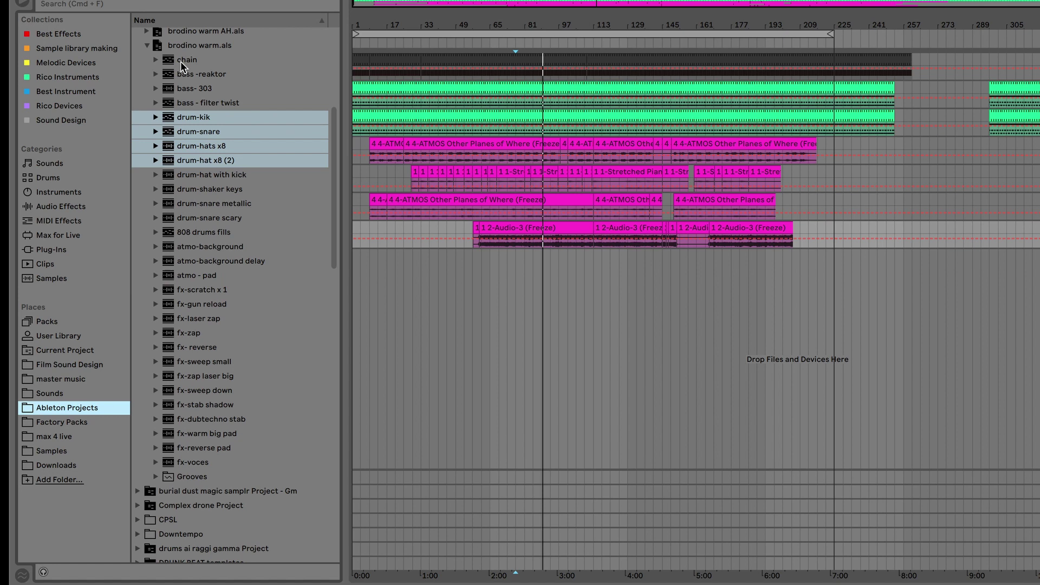
left_click(144, 45)
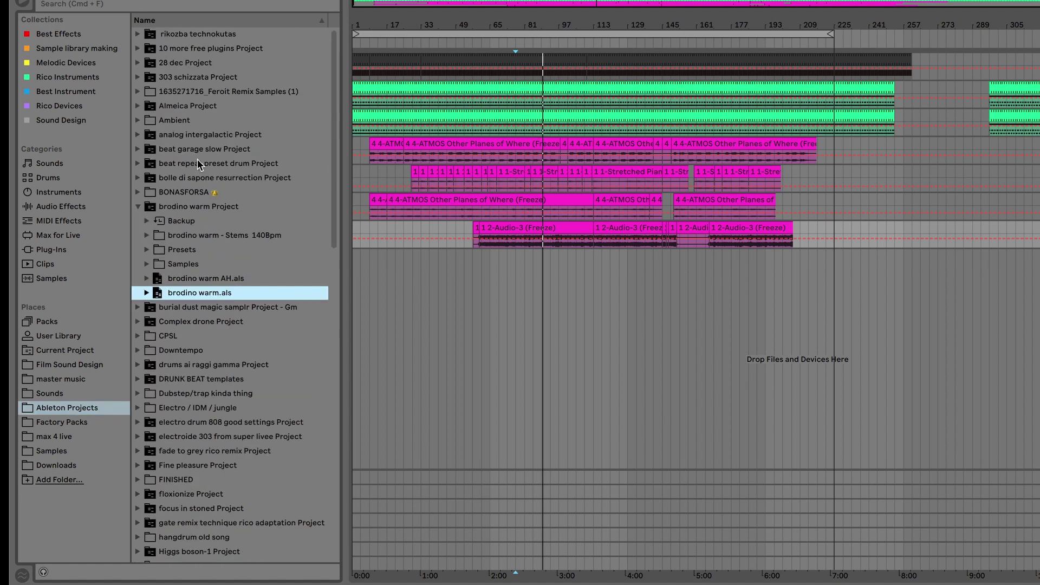
left_click(137, 206)
left_click(138, 207)
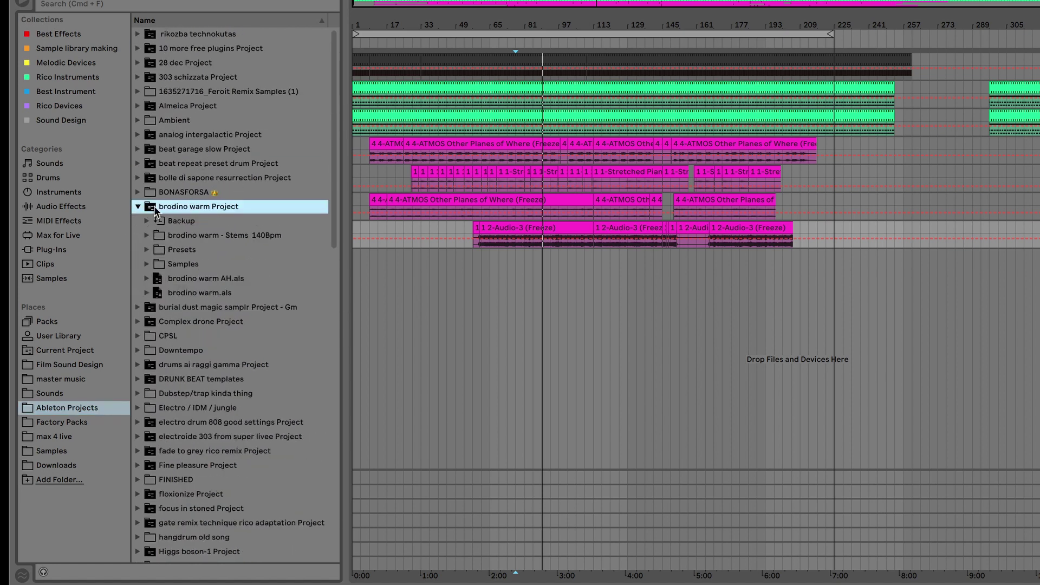
left_click(174, 294)
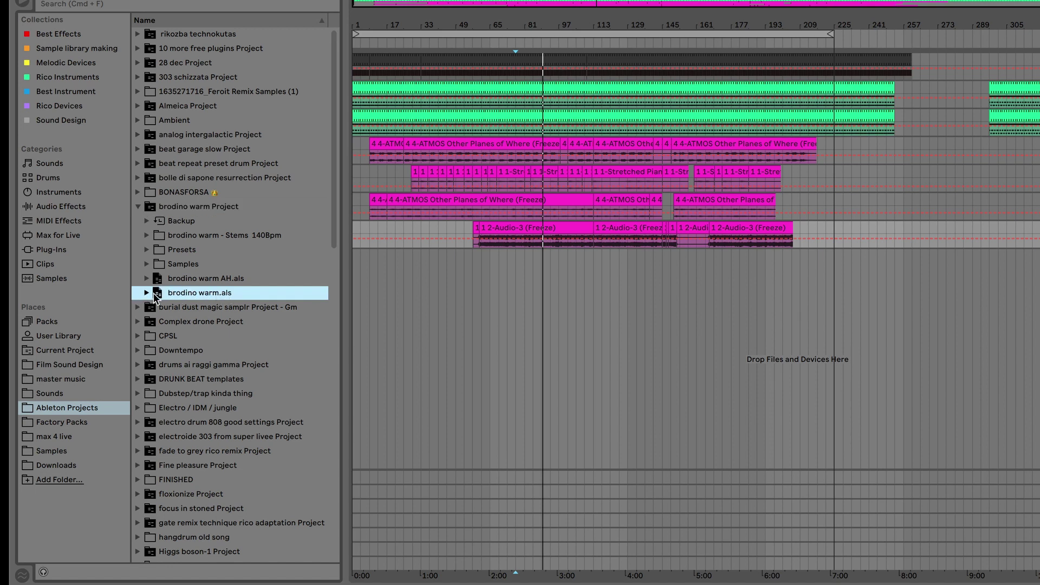
Expand brodino warm.als to list its tracks and select drum-kik.
left_click(147, 293)
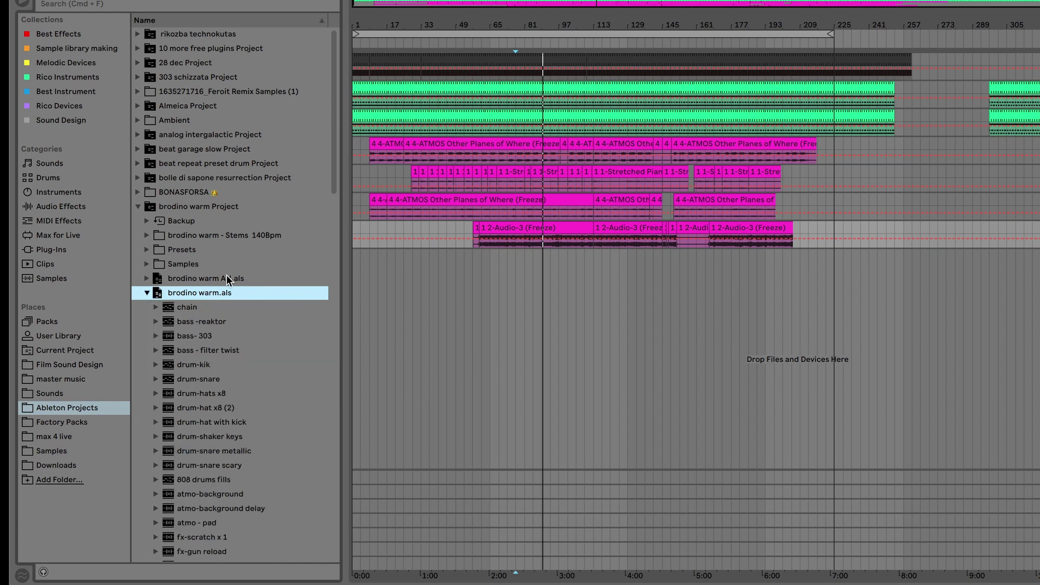
left_click(187, 187)
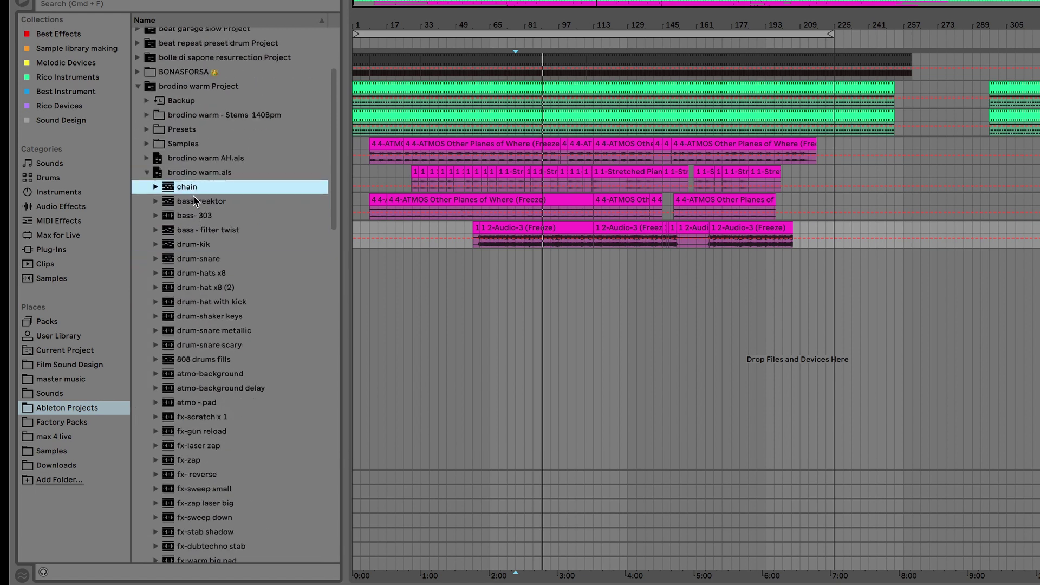
key("Down")
key("Down")
key("Down")
key("Down")
key("Down")
key("Down")
key("Down")
key("Down")
key("Down")
key("Down")
key("Down")
key("Down")
key("Down")
key("Down")
key("Down")
key("Down")
key("Down")
key("Down")
key("Down")
key("Down")
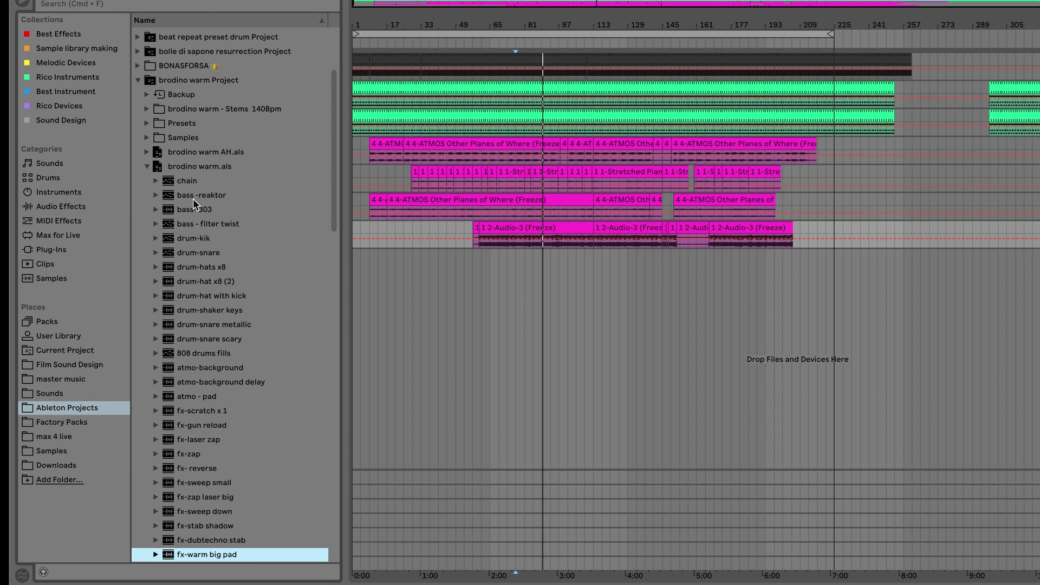
key("Down")
key("Down")
key("Down")
key("Down")
key("Down")
key("Down")
key("Down")
key("Up")
key("Up")
key("Up")
key("Up")
key("Up")
key("Up")
key("Up")
key("Up")
key("Up")
key("Up")
key("Up")
key("Up")
key("Up")
key("Up")
key("Up")
key("Up")
key("Up")
key("Up")
key("Up")
key("Up")
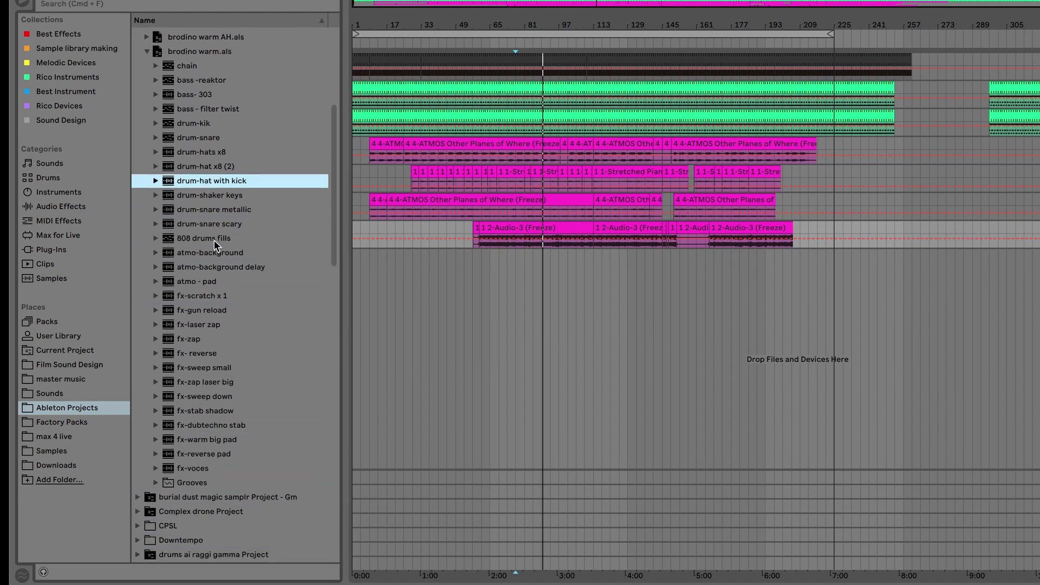
left_click(202, 126)
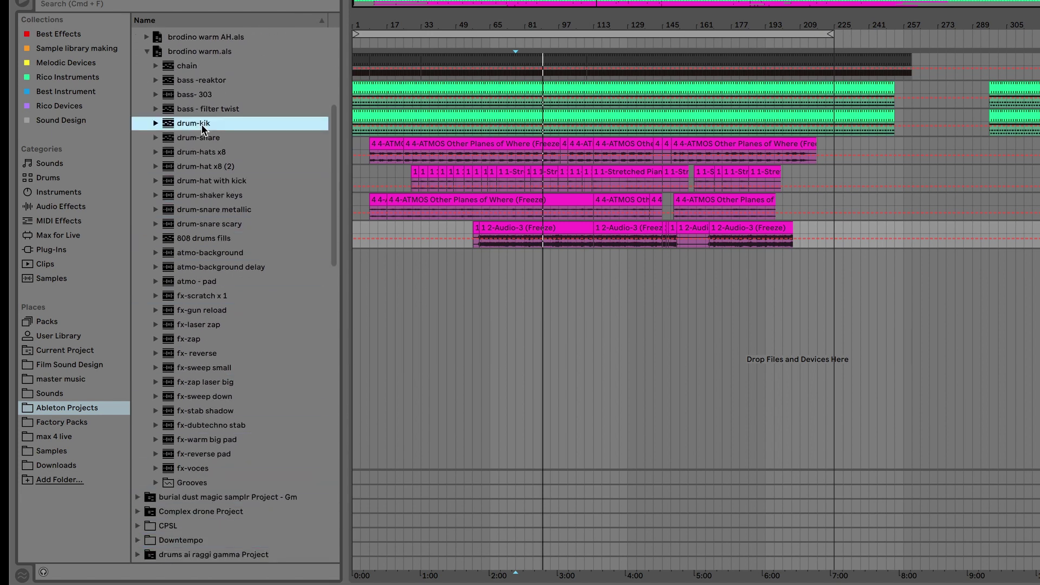
Add drum-snare, drum-hats x8 and drum-hat x8 (2) to the selection and drag all four drum tracks into the arrangement.
left_click(200, 140, "shift")
left_click(209, 152, "shift")
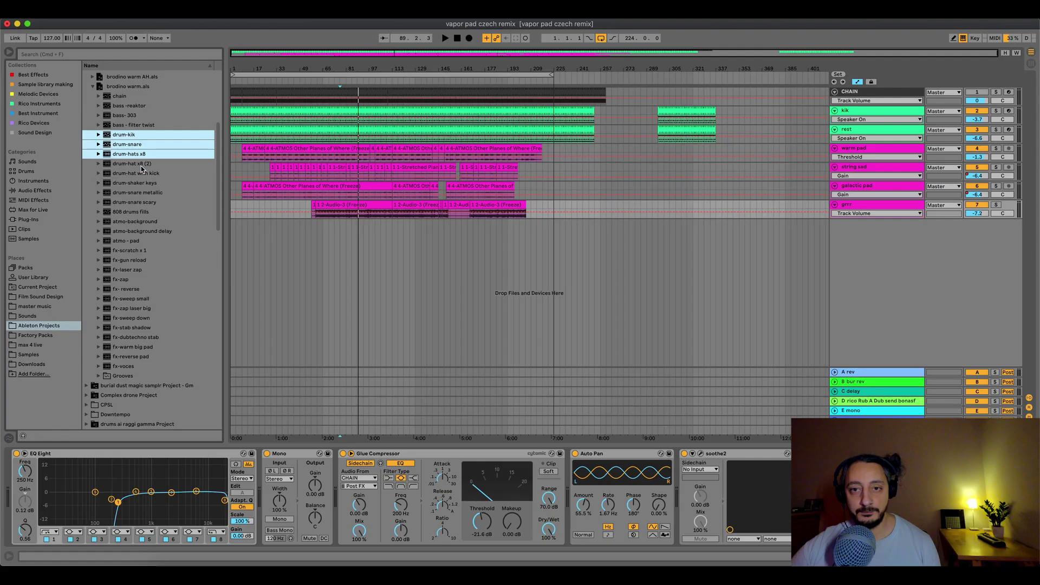
left_click(169, 169, "shift")
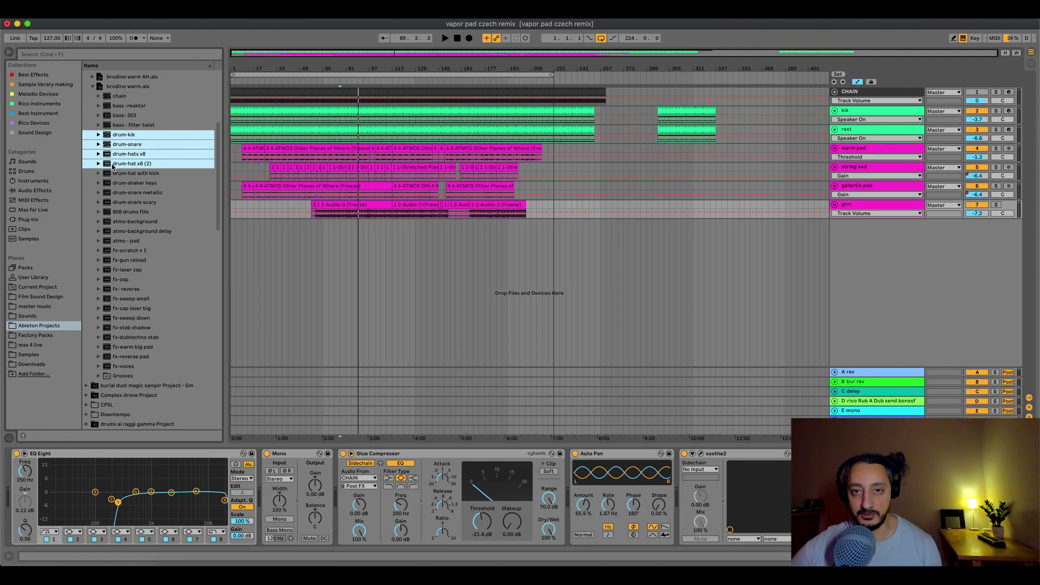
left_click_drag(112, 166, 311, 255)
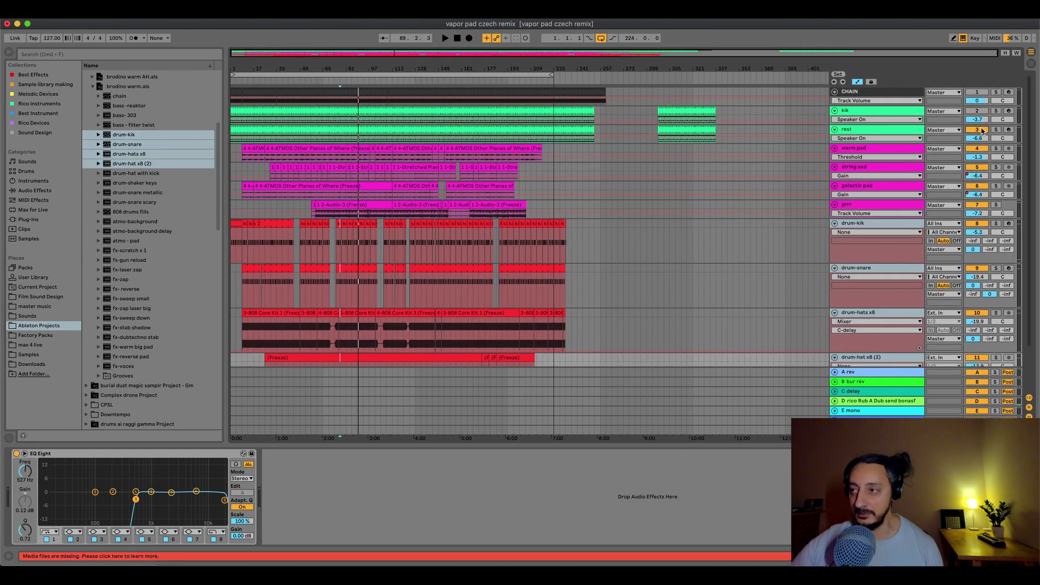
scroll(342, 277, "down", 2)
left_click(342, 278)
key("space")
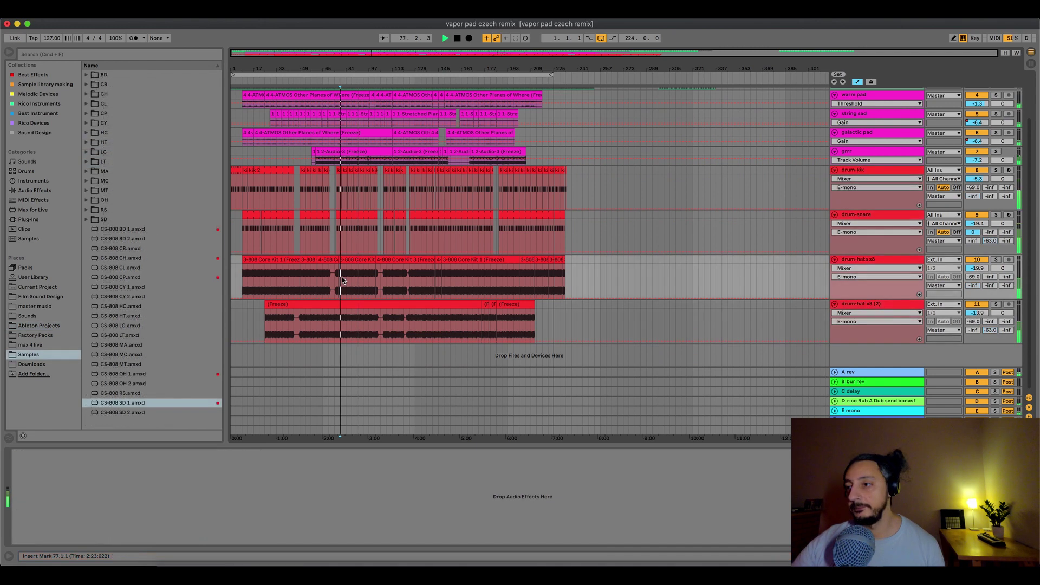
left_click(973, 232)
left_click_drag(974, 232, 973, 276)
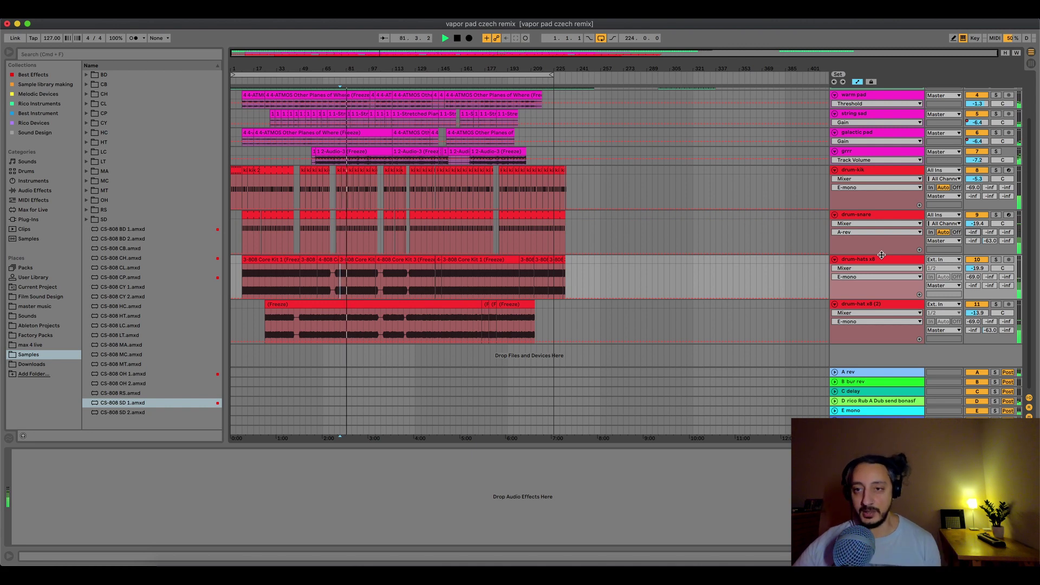
left_click(858, 170)
left_click(861, 304, "shift")
left_click_drag(978, 224, 979, 229)
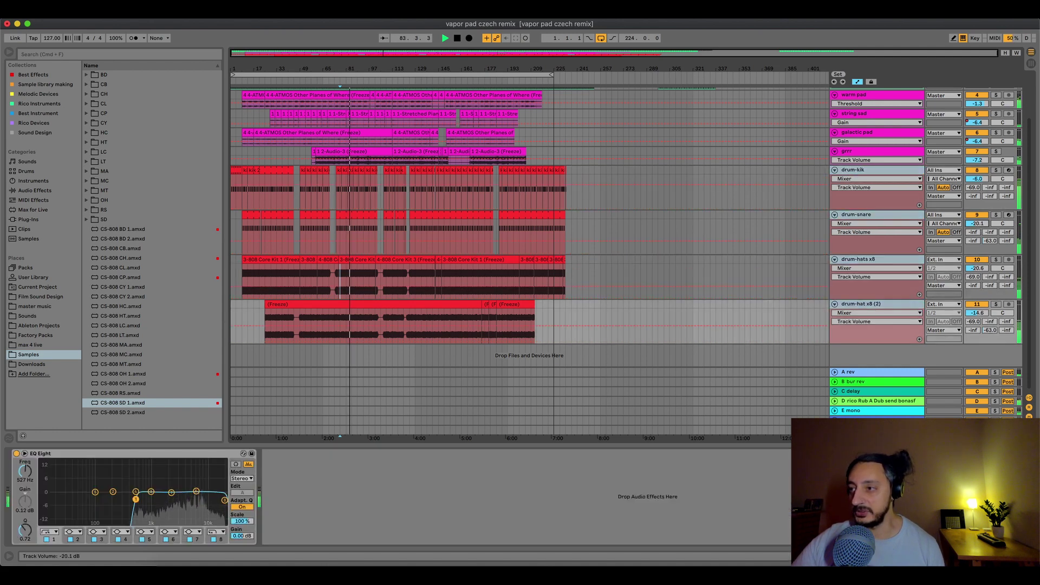
left_click(855, 169)
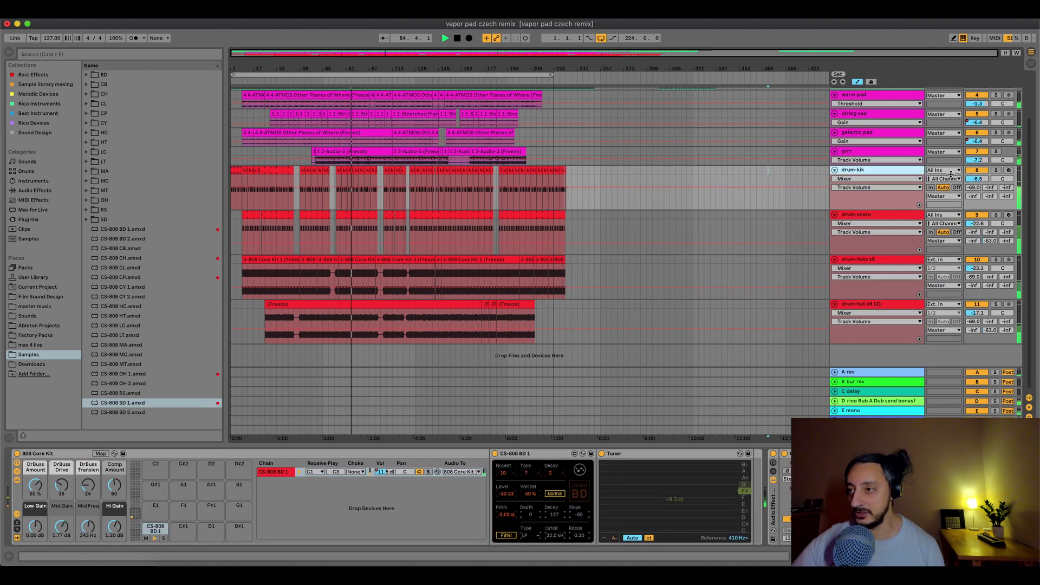
left_click_drag(975, 181, 975, 184)
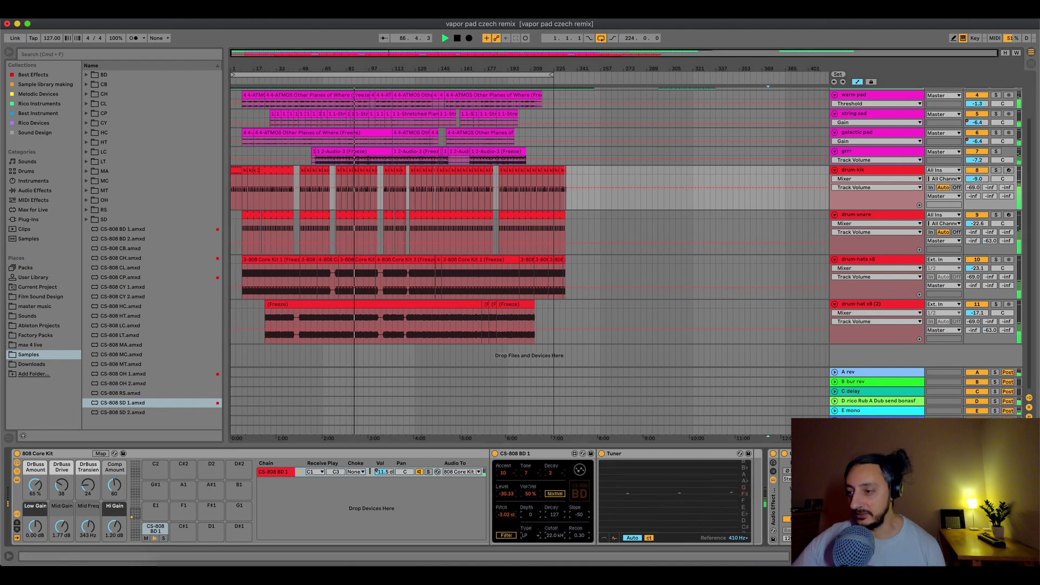
left_click(895, 200)
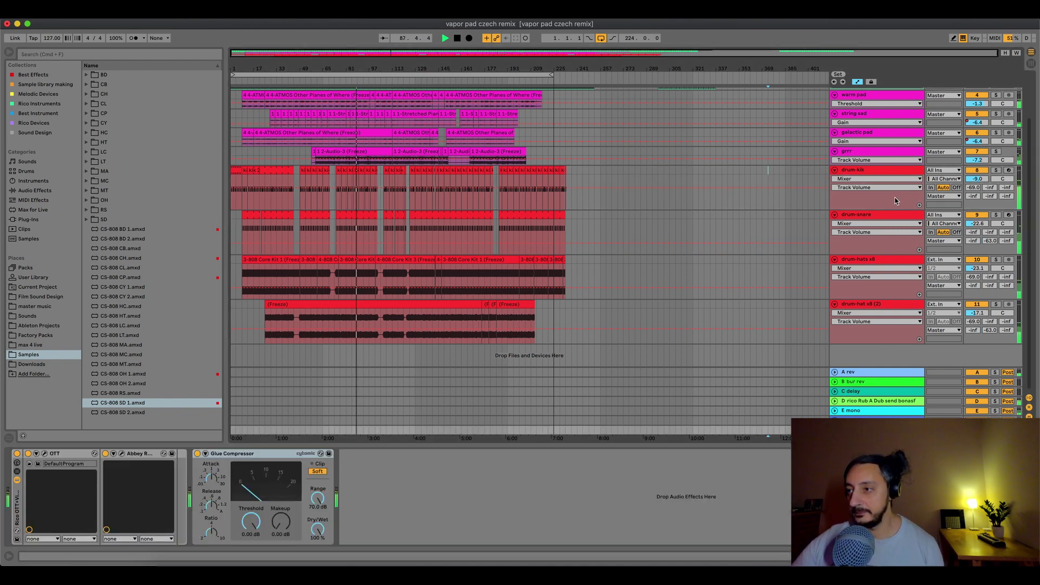
left_click(802, 187)
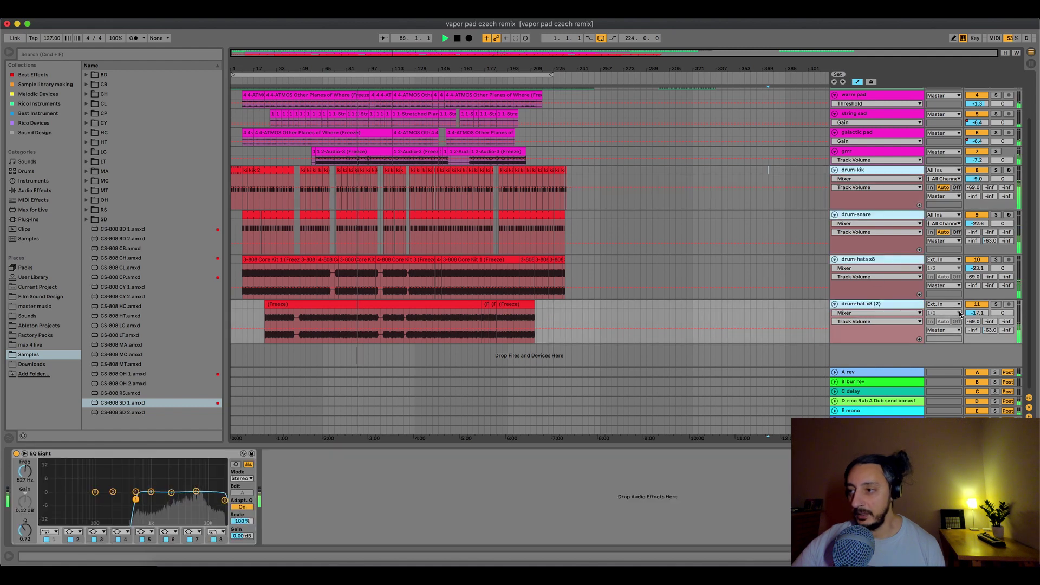
left_click(793, 320)
scroll(769, 280, "up", 3)
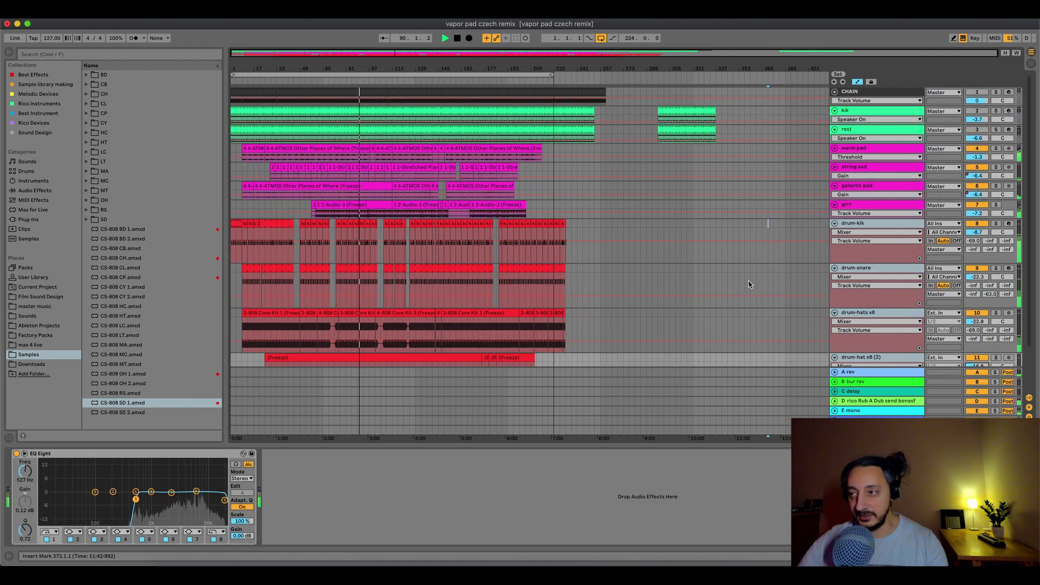
Audition the drum tracks: toggle drum-hats x8, solo drum-hat x8 (2), and set it to -17.0 dB.
left_click(646, 224)
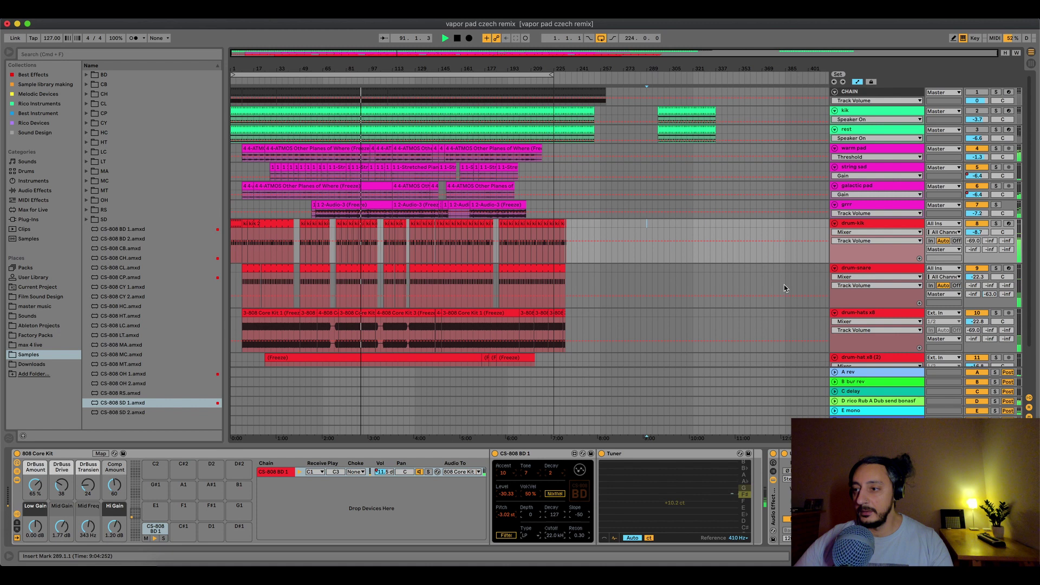
left_click(978, 312)
scroll(896, 313, "down", 1)
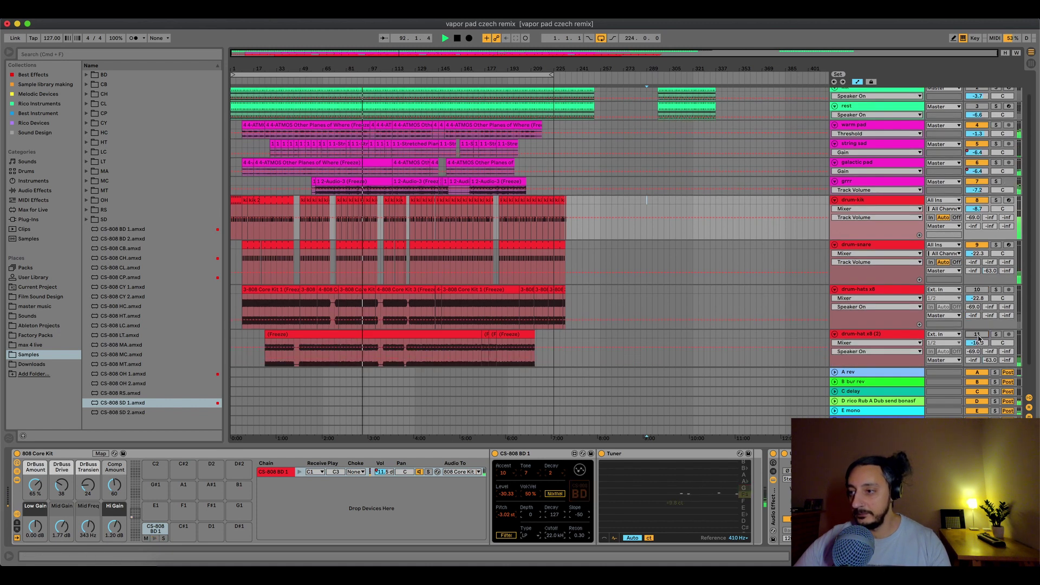
left_click(995, 334)
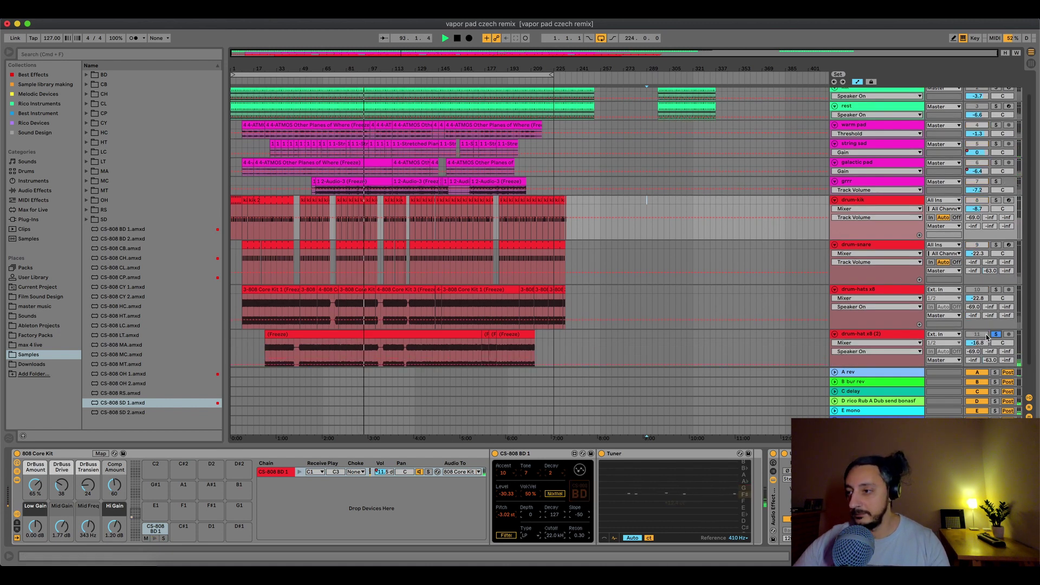
left_click(996, 334)
left_click_drag(978, 343, 978, 345)
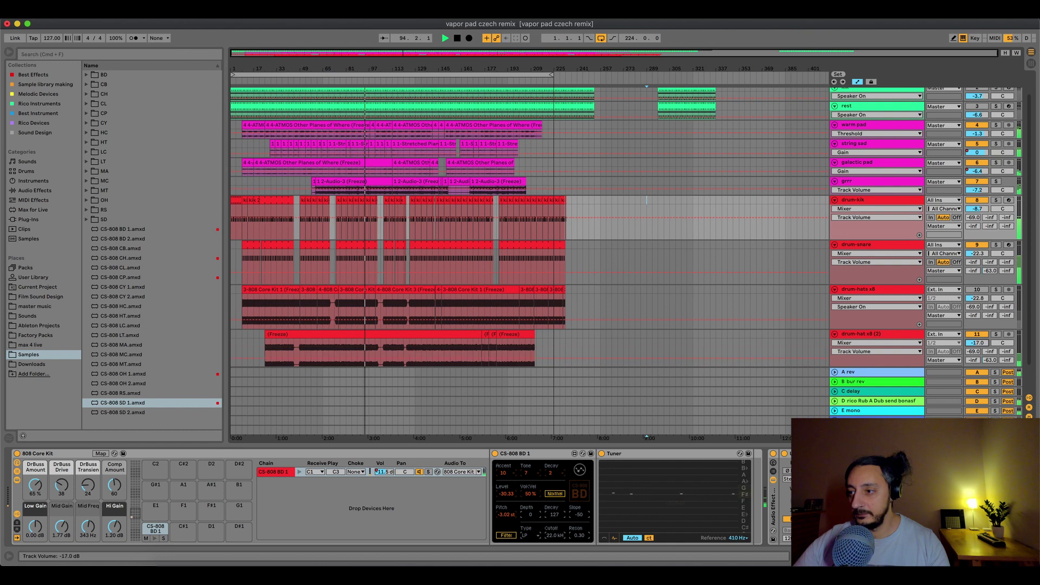
Stop playback and delete all four imported drum tracks.
key("space")
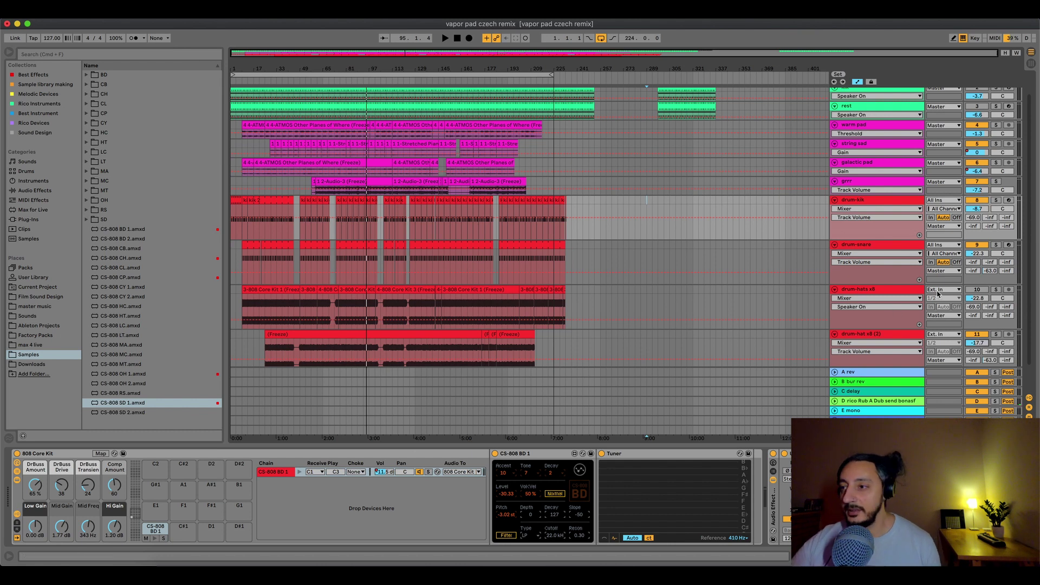
left_click(878, 329)
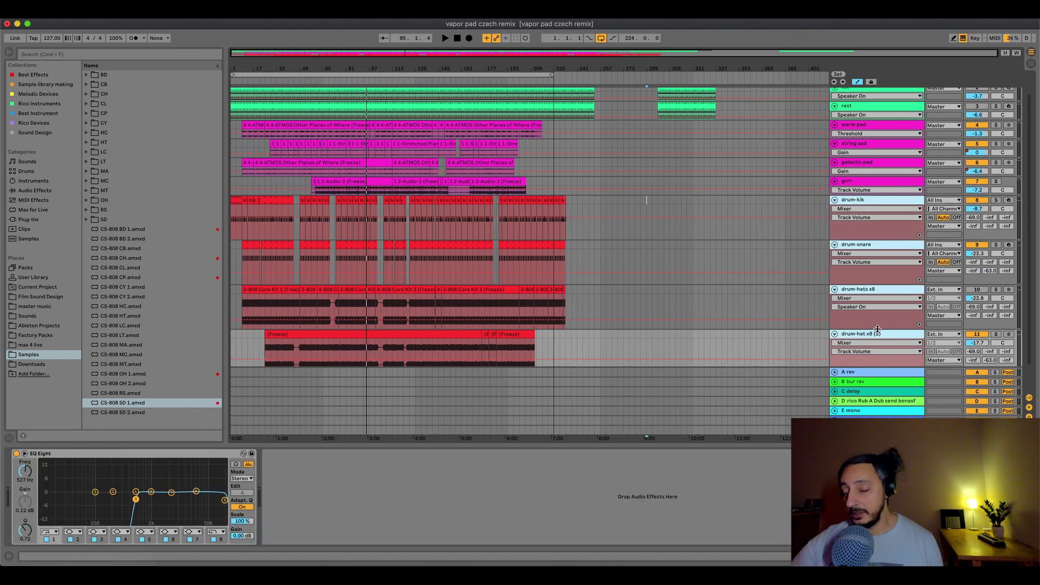
key("Delete")
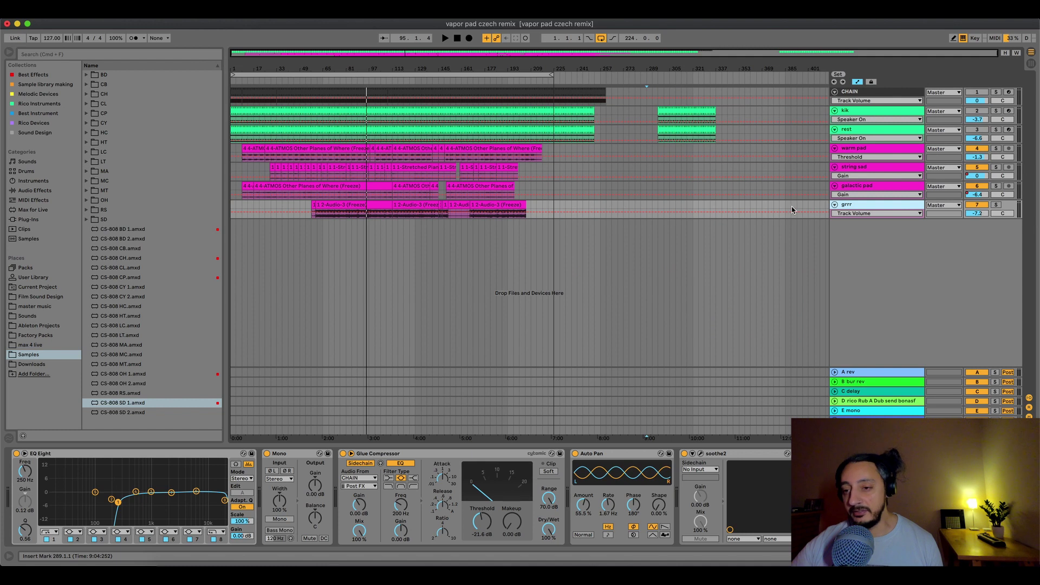
Browse Ableton Projects and select the floxionize Project folder, expanding then collapsing it.
left_click(39, 327)
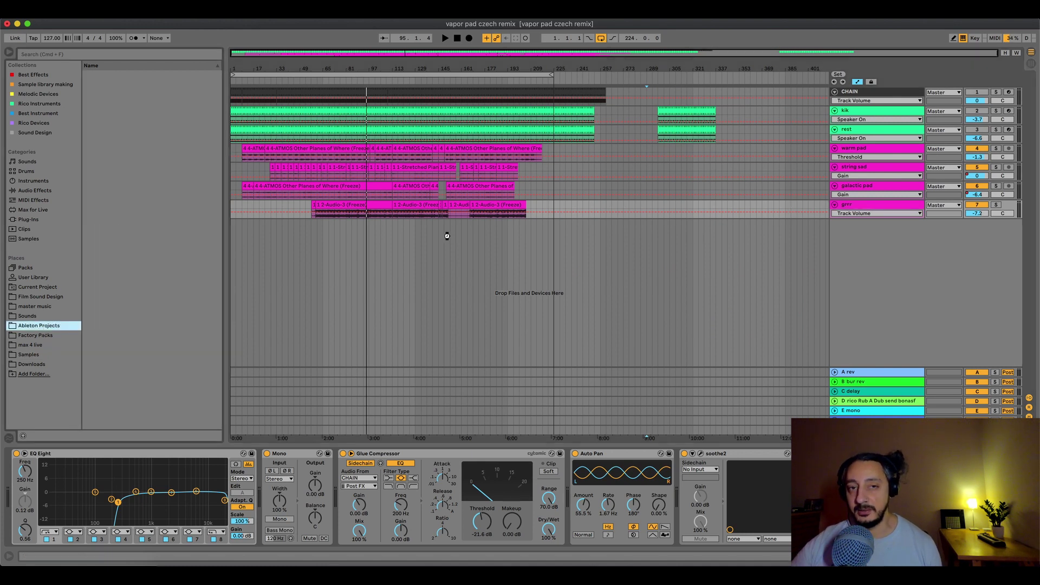
left_click(369, 246)
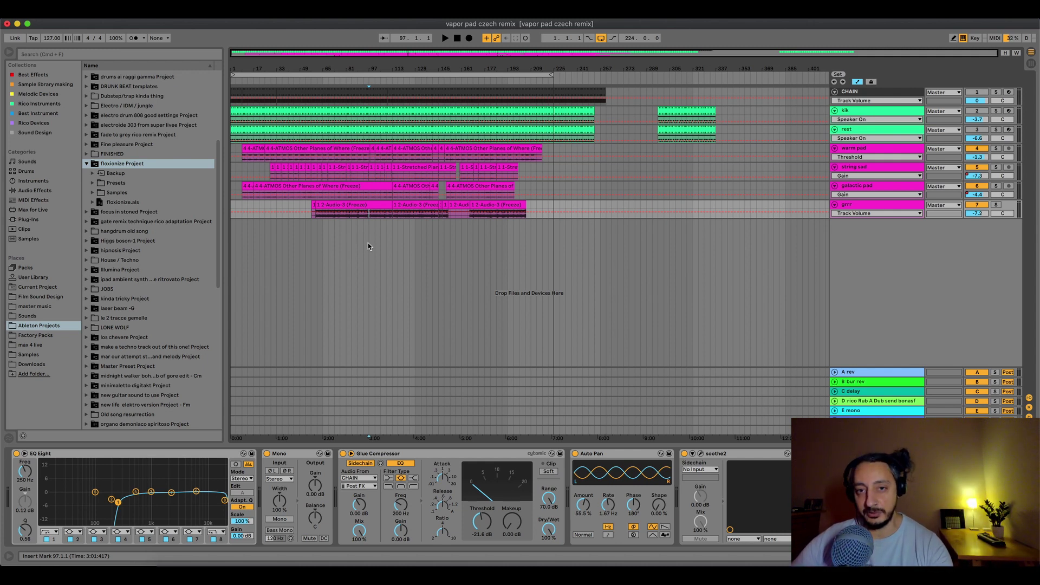
left_click(91, 165)
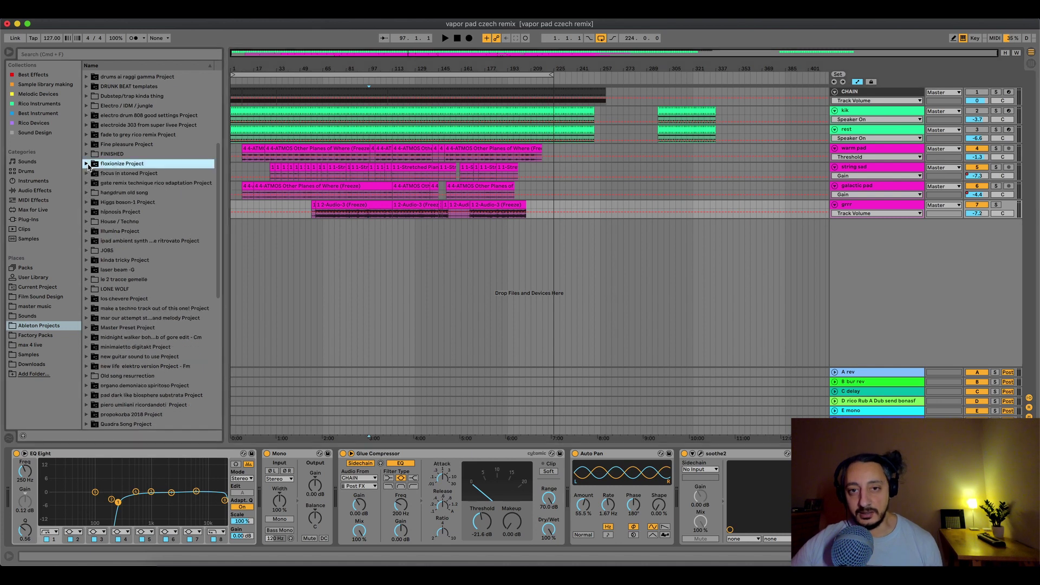
left_click(87, 165)
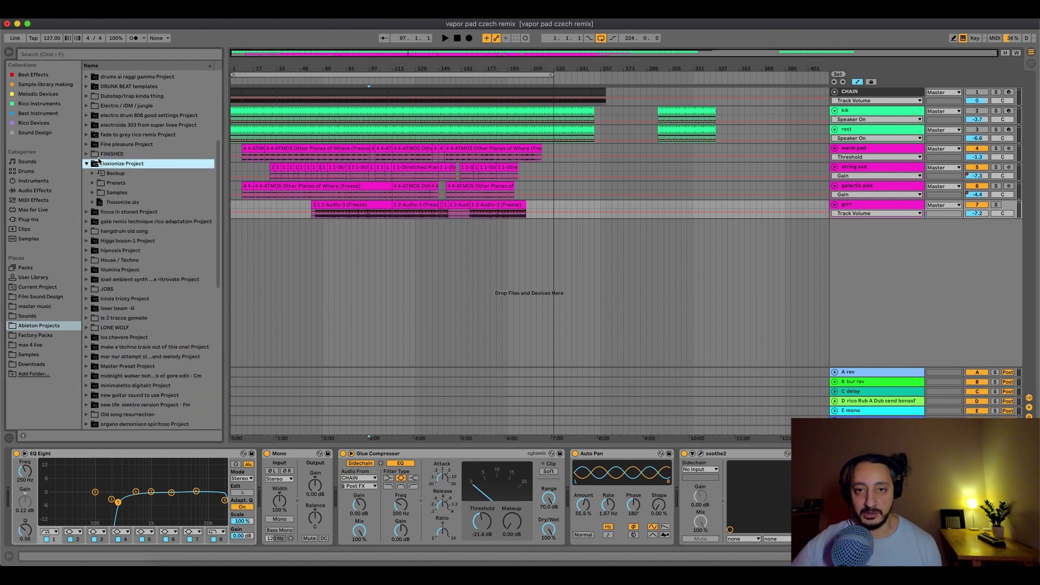
left_click(92, 165)
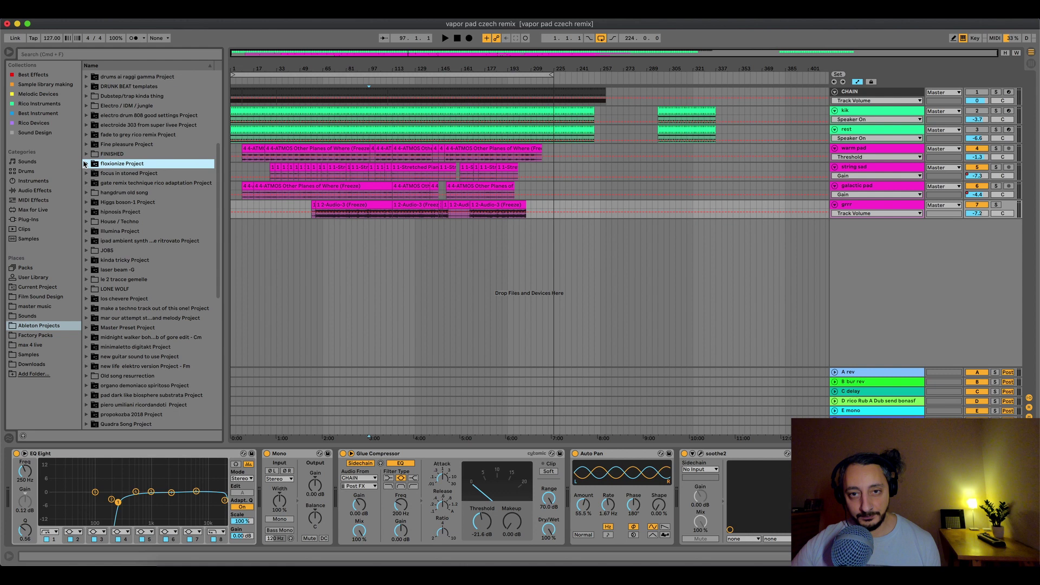
Expand floxionize Project and double-click floxionize.als to bring its tracks into the set.
left_click(86, 164)
left_click(132, 203)
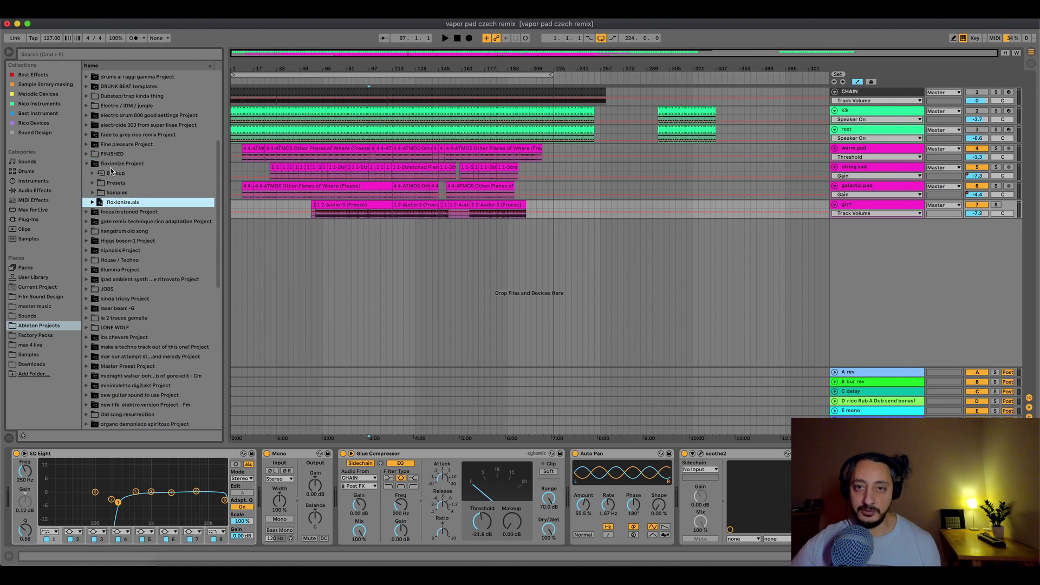
left_click(111, 172)
double_click(116, 204)
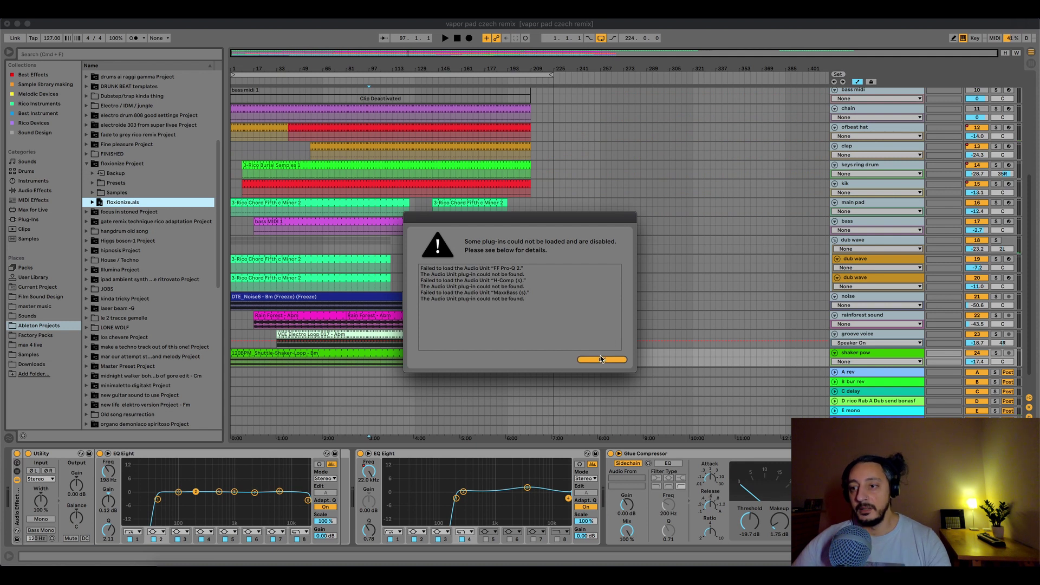
Dismiss the missing plug-ins warning and play the set briefly from bar 65 on dub wave.
left_click(602, 359)
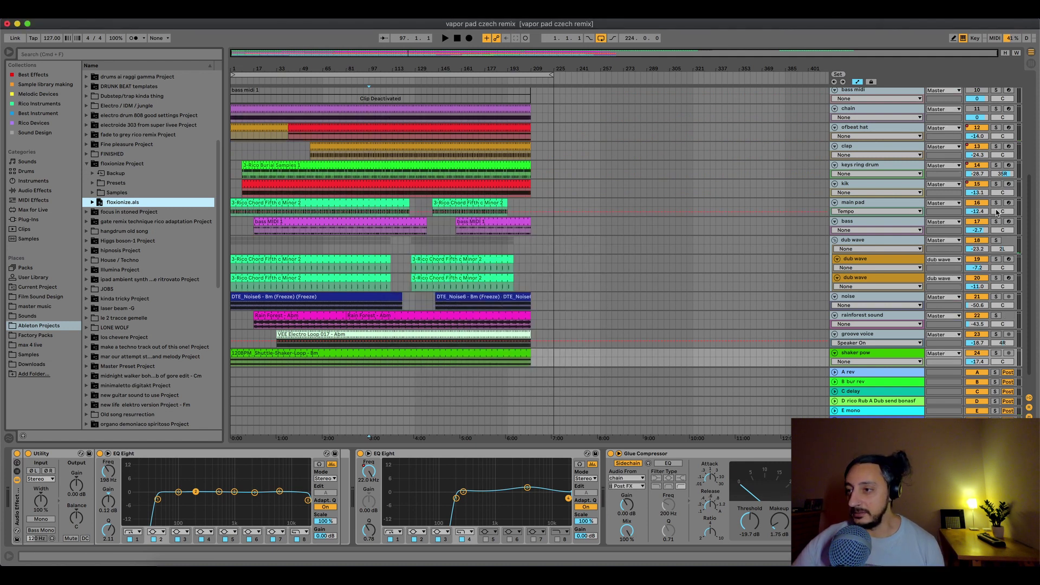
left_click(325, 240)
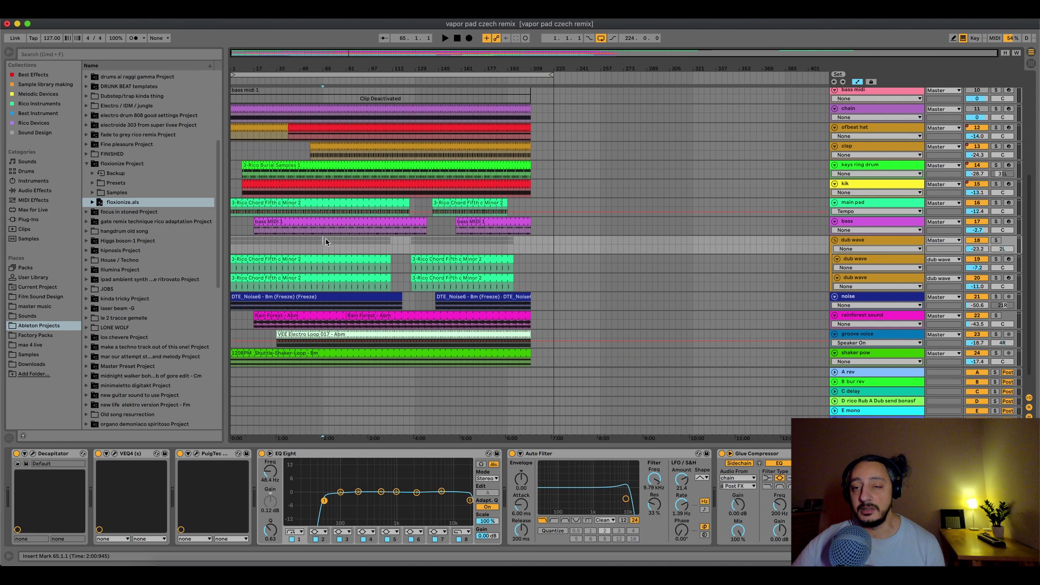
key("space")
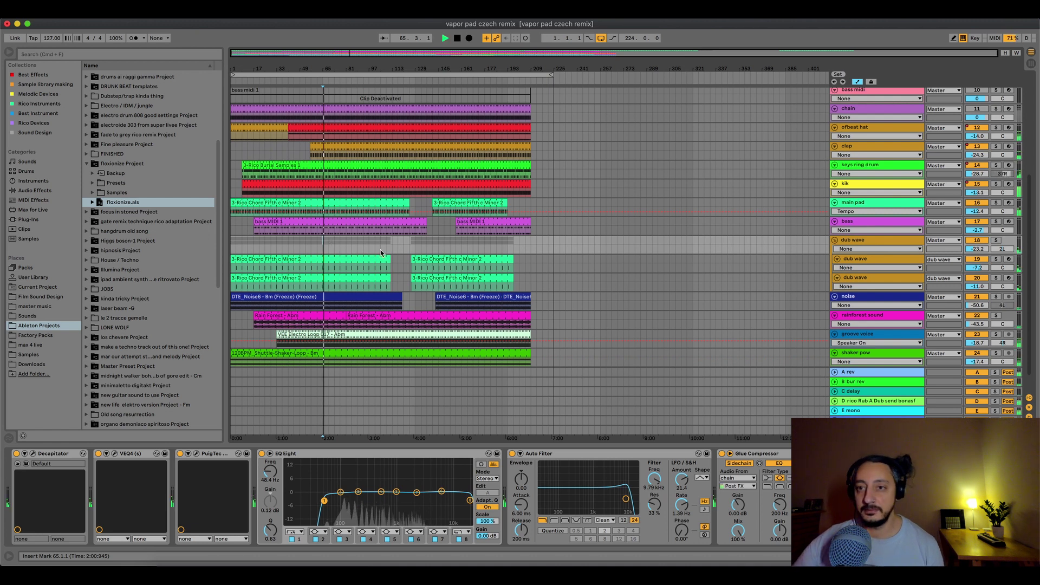
scroll(381, 253, "up", 5)
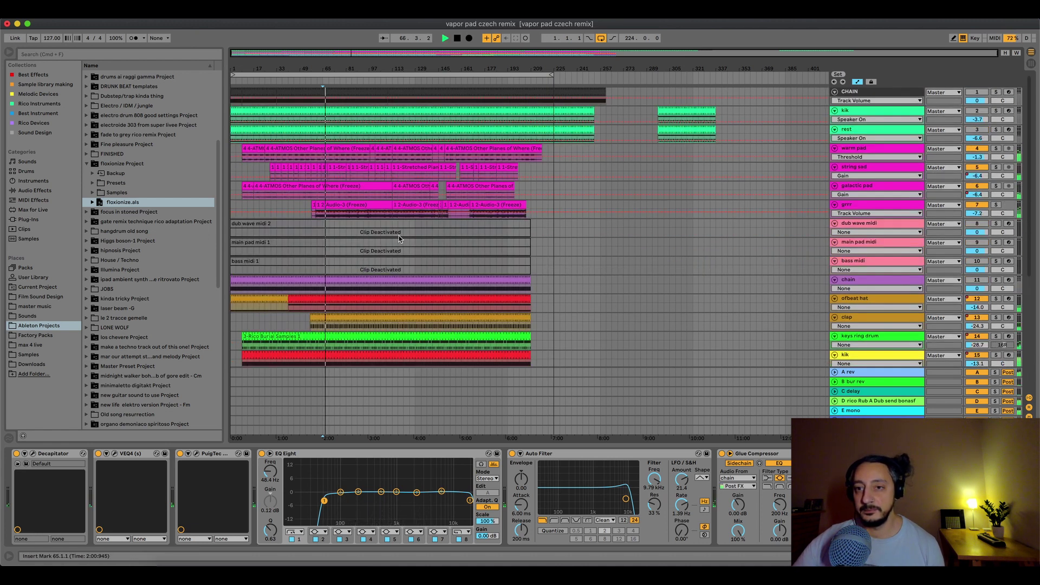
scroll(399, 238, "down", 5)
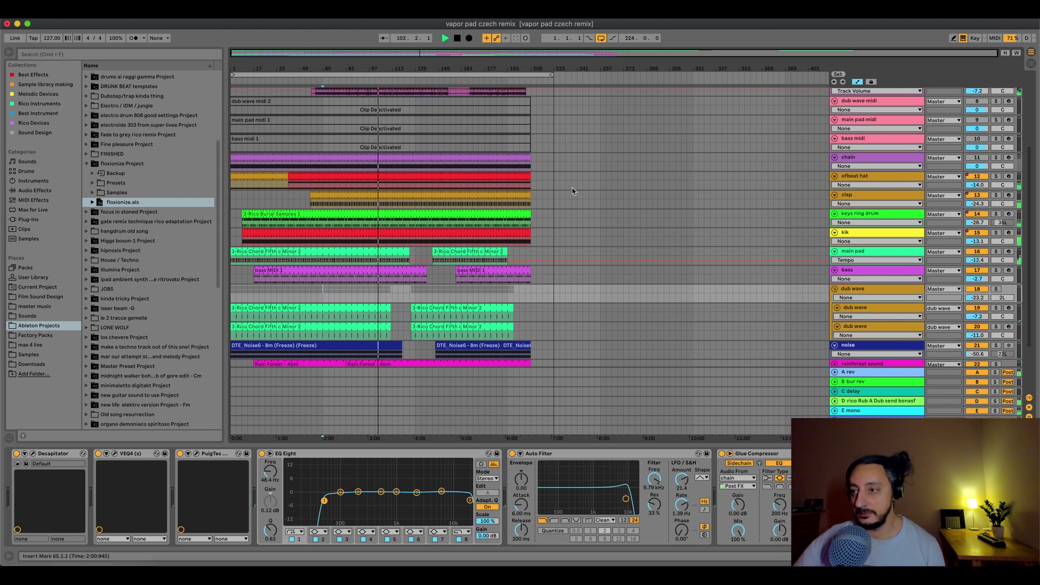
key("space")
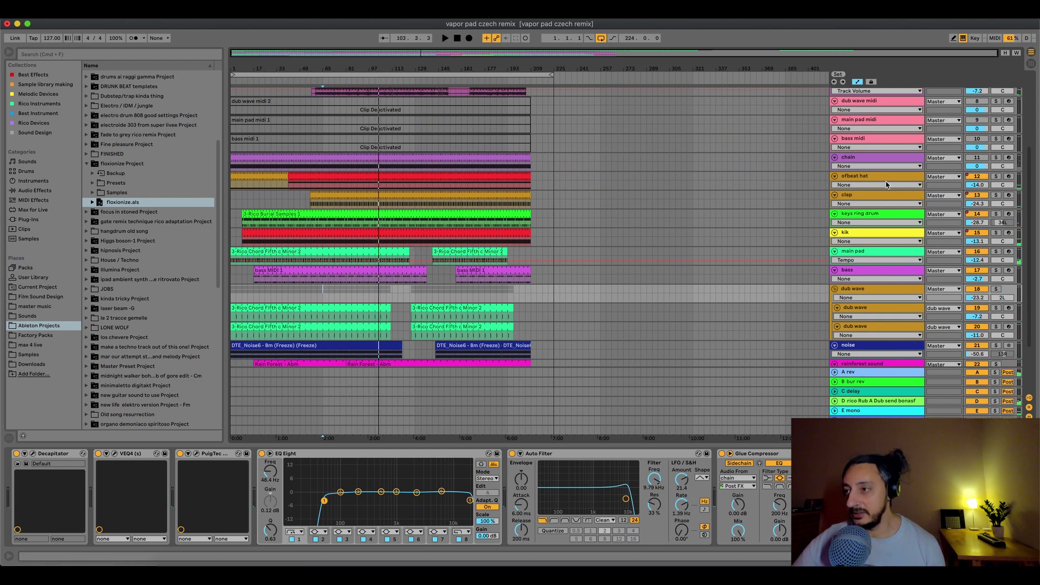
Select ofbeat hat, then scroll down and select shaker pow to show its devices.
left_click(886, 181)
scroll(921, 261, "down", 3)
left_click(955, 339)
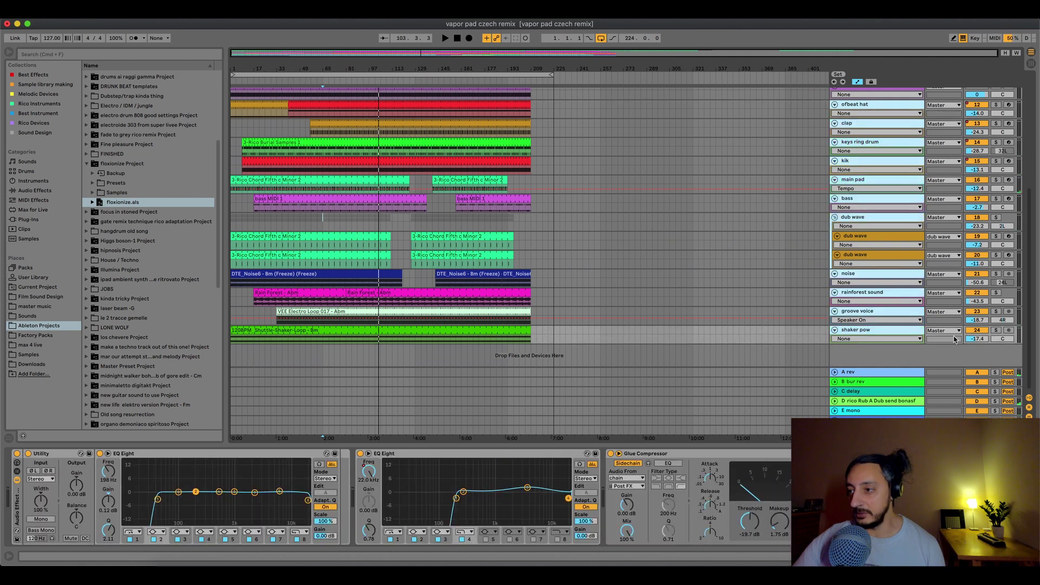
Enlarge the tracks, show automation, set dub wave's send to -58 dB, and play from bar 69.
key("h")
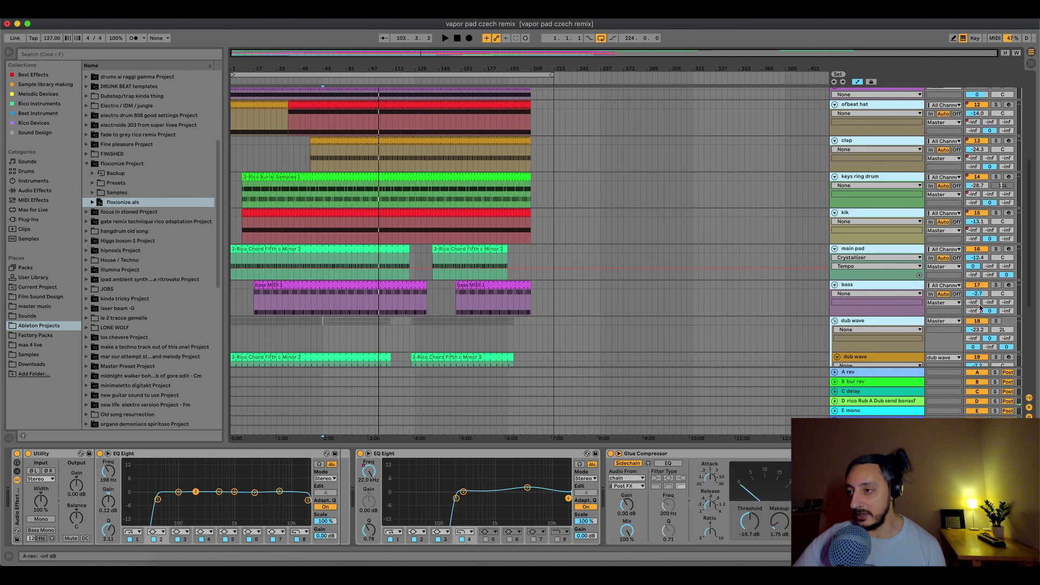
key("a")
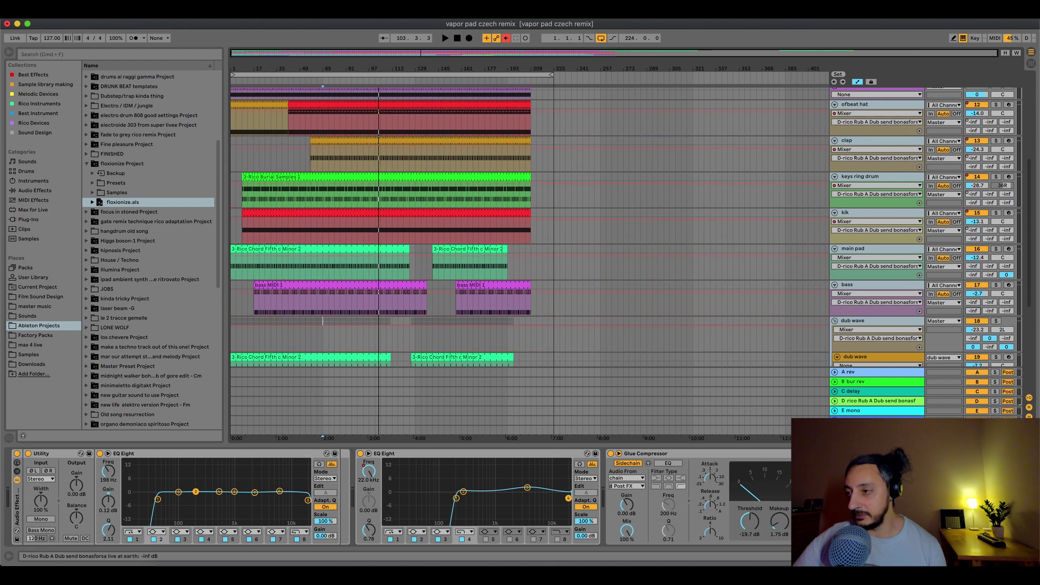
left_click_drag(984, 311, 1007, 296)
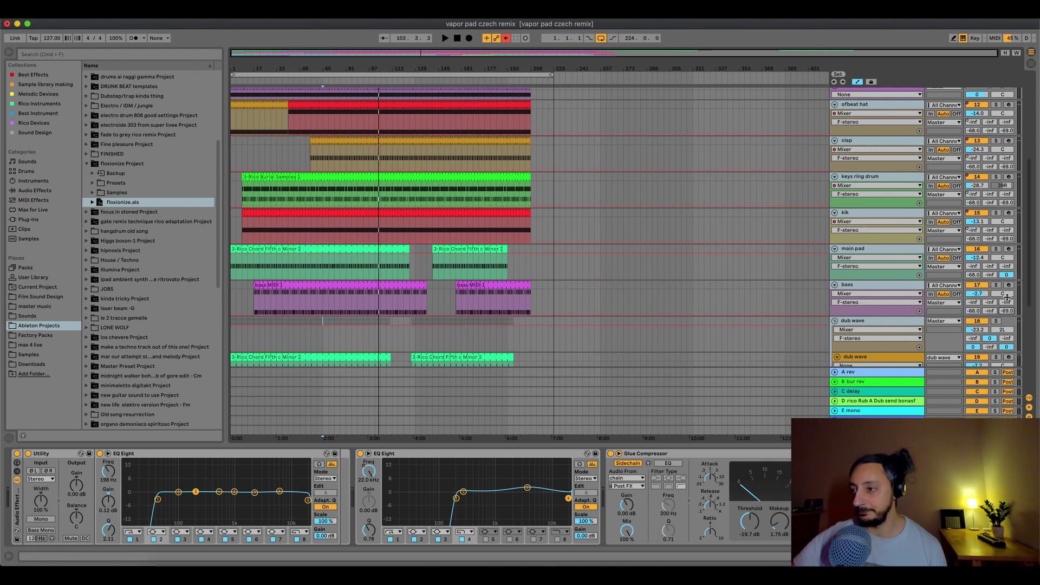
left_click_drag(973, 347, 974, 355)
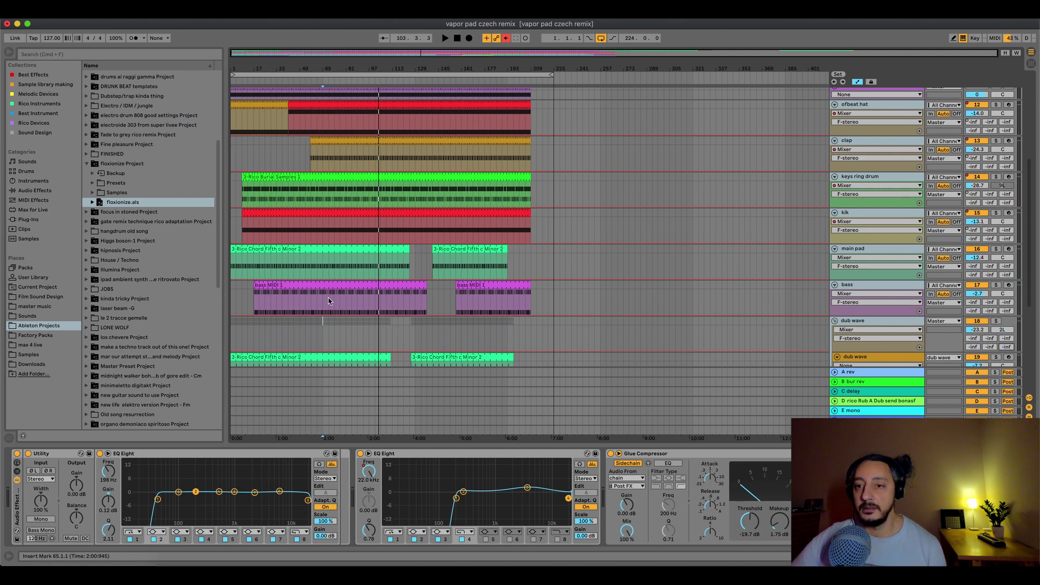
left_click(328, 298)
key("space")
Select the tracks from ofbeat hat down to shaker pow and solo them.
scroll(766, 212, "up", 5)
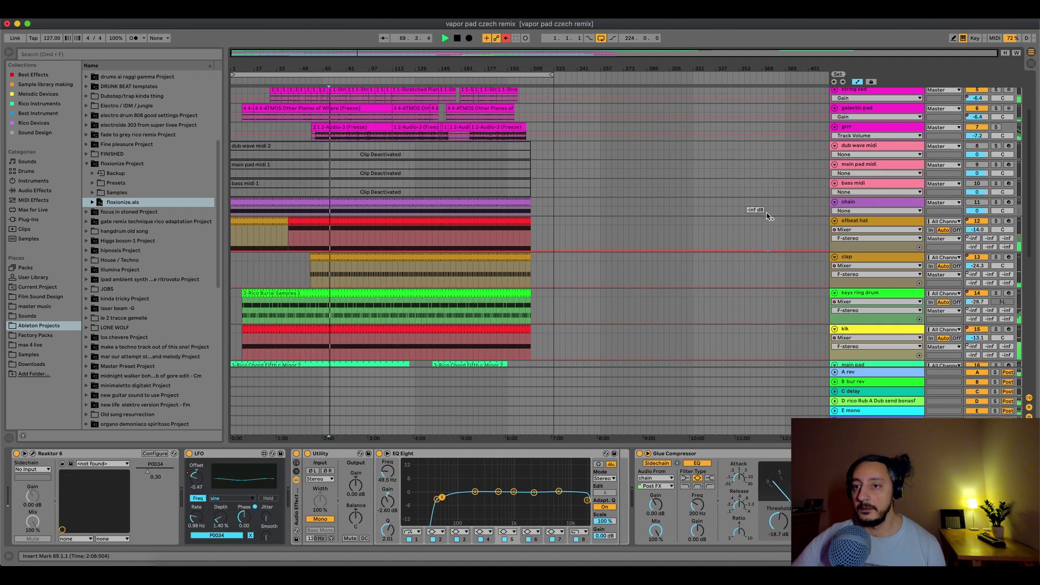
scroll(766, 212, "up", 3)
scroll(813, 217, "down", 4)
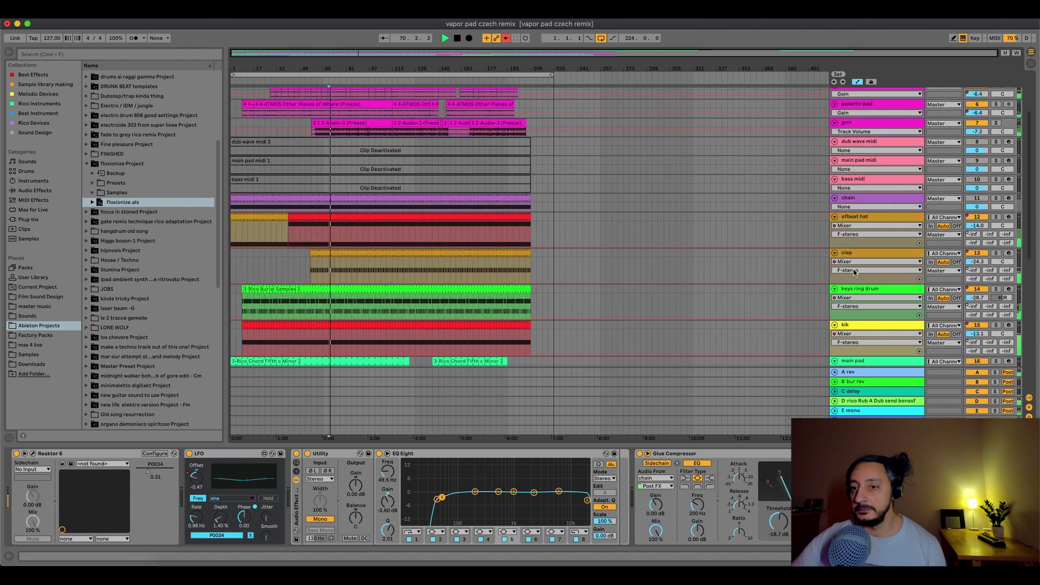
left_click(878, 220)
scroll(862, 226, "down", 10)
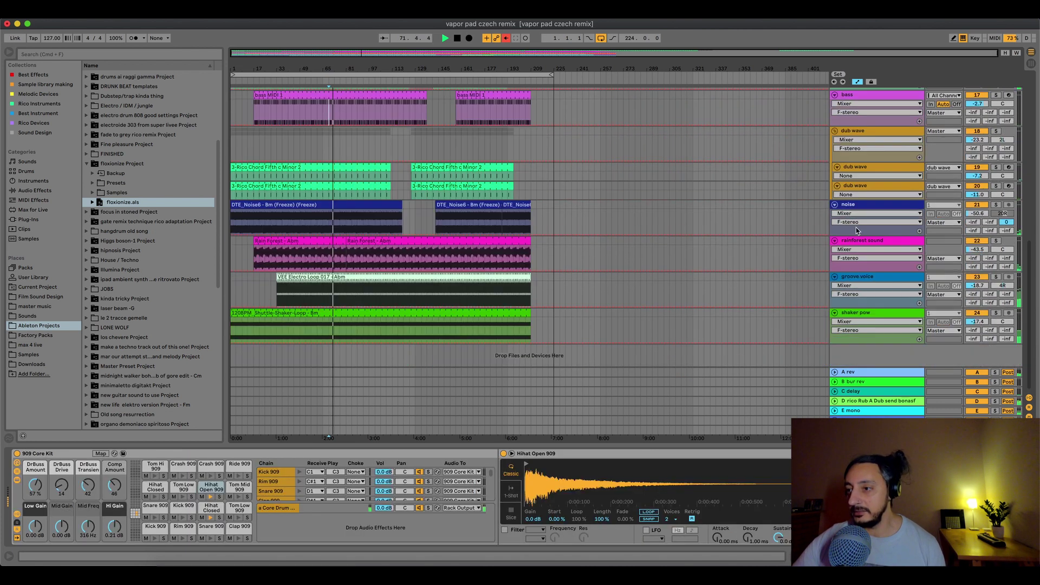
scroll(856, 230, "up", 1)
left_click(881, 335, "shift")
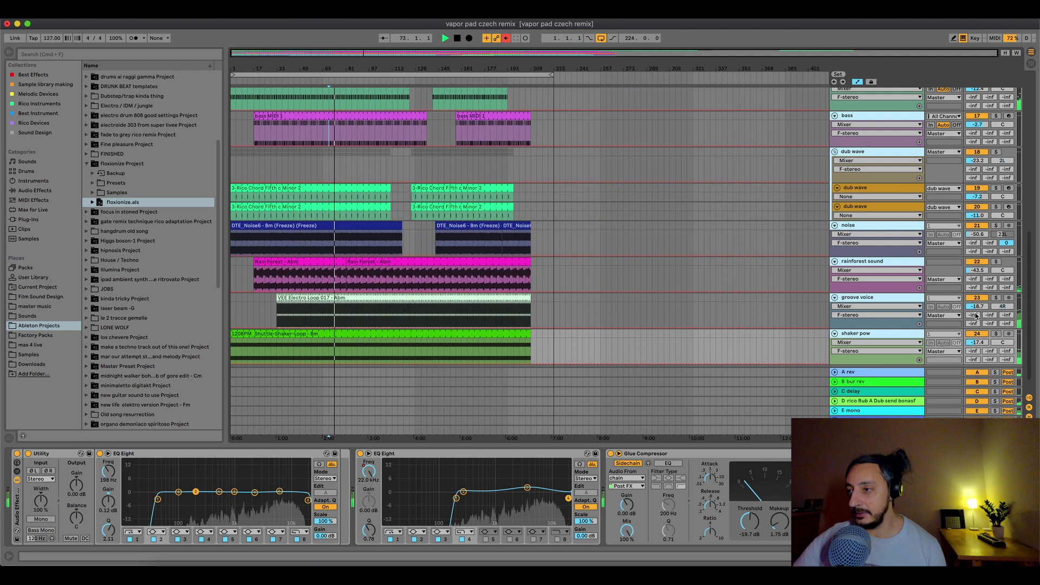
left_click(996, 334)
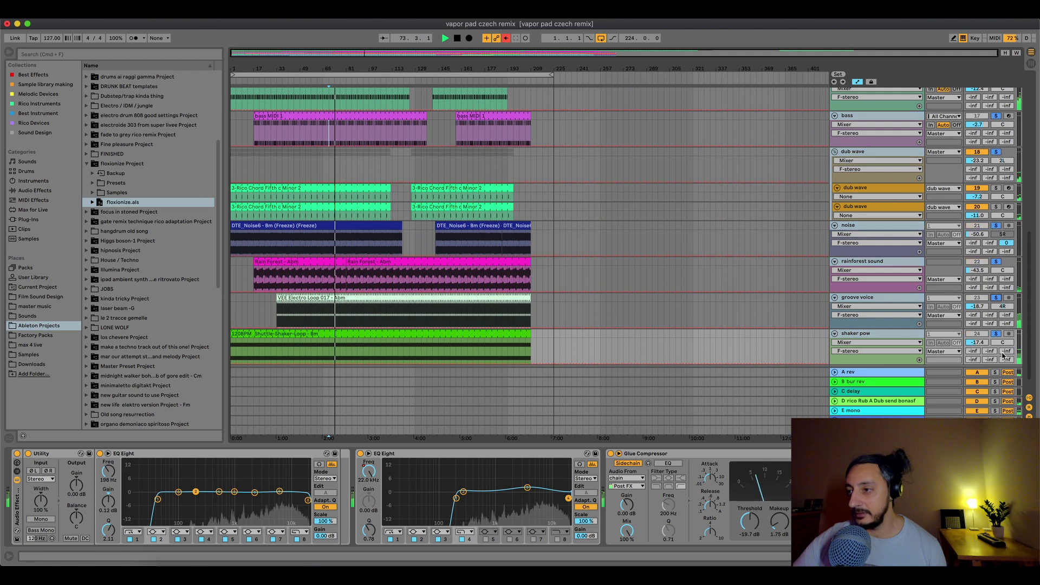
Hide the routing column and move the play position into the Rain Forest clip.
left_click(1030, 400)
left_click(427, 278)
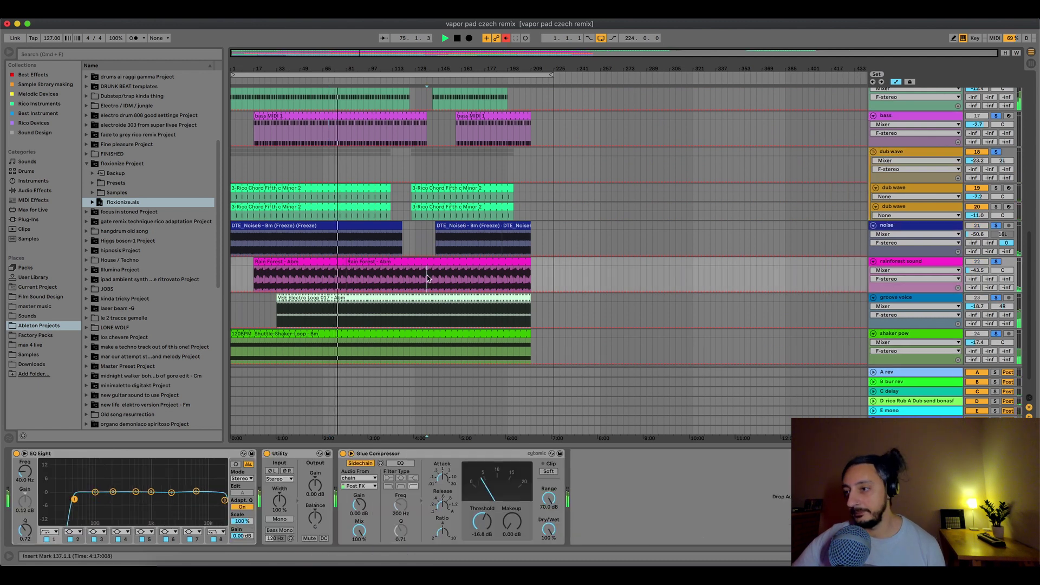
scroll(452, 301, "up", 1)
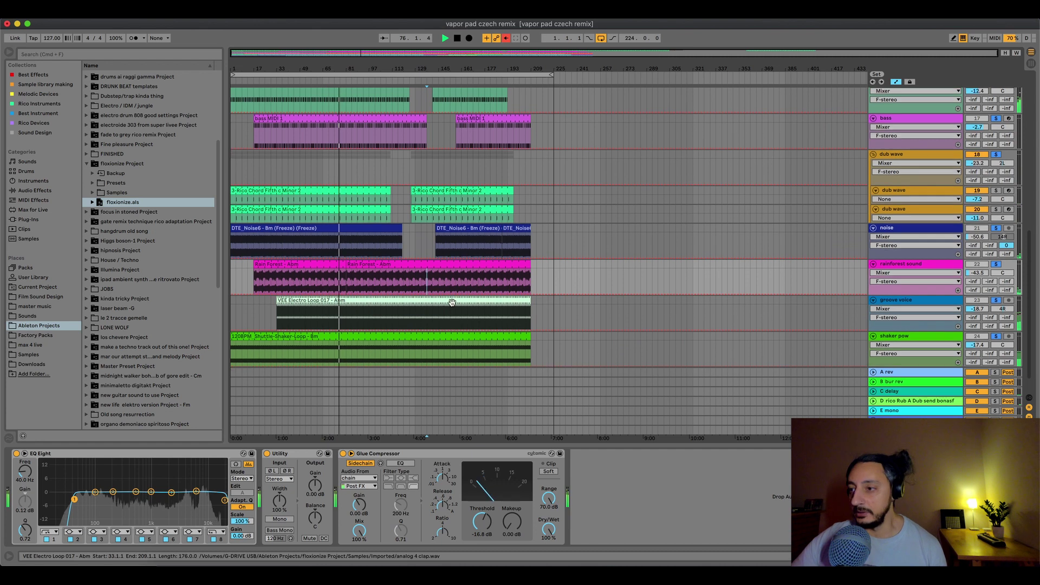
scroll(451, 302, "down", 2)
scroll(655, 293, "up", 5)
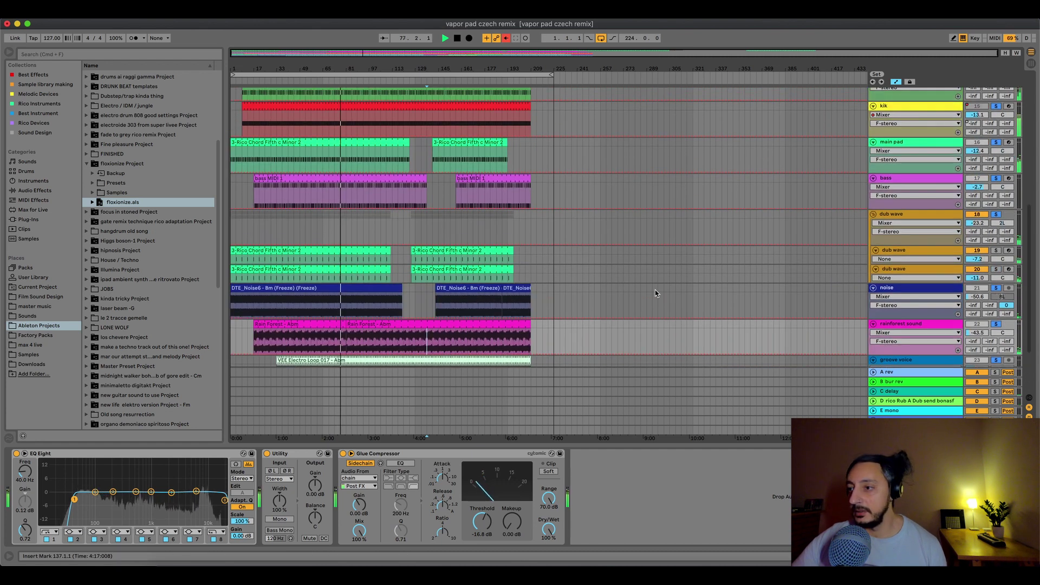
scroll(655, 293, "up", 3)
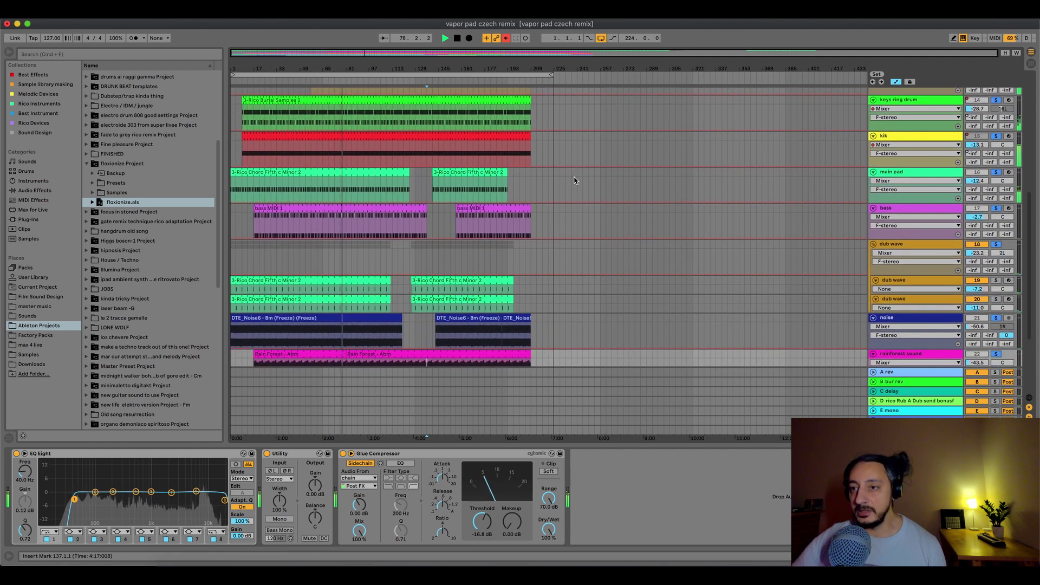
Delete the main pad track, the bass track and the dub wave group.
left_click(902, 175)
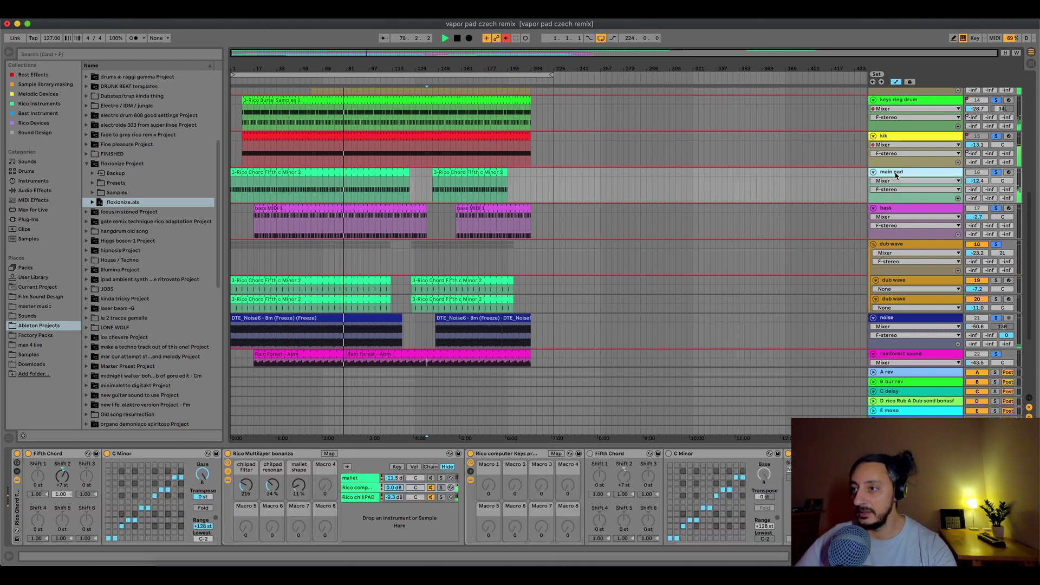
key("Delete")
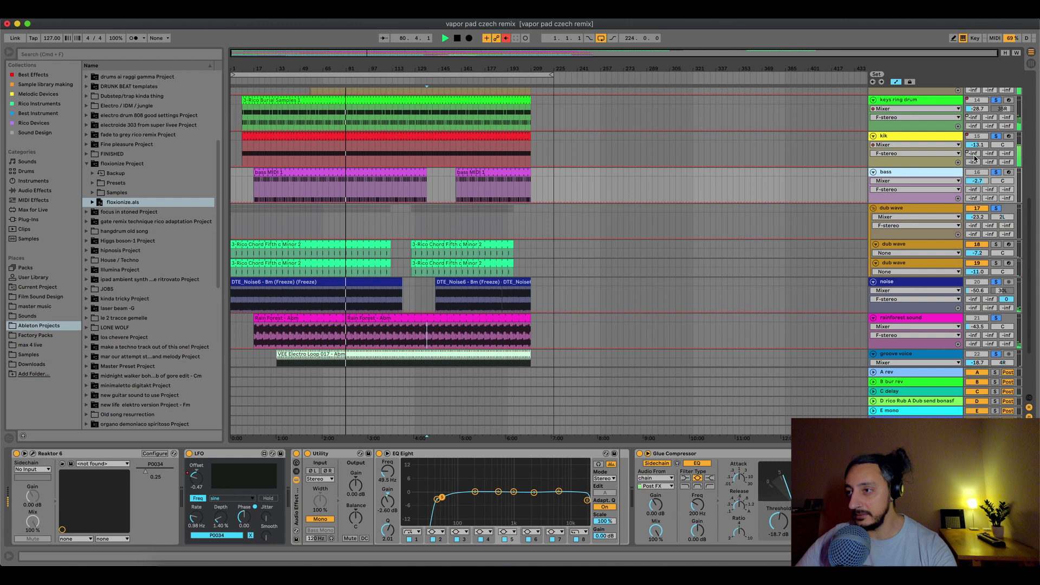
key("Delete")
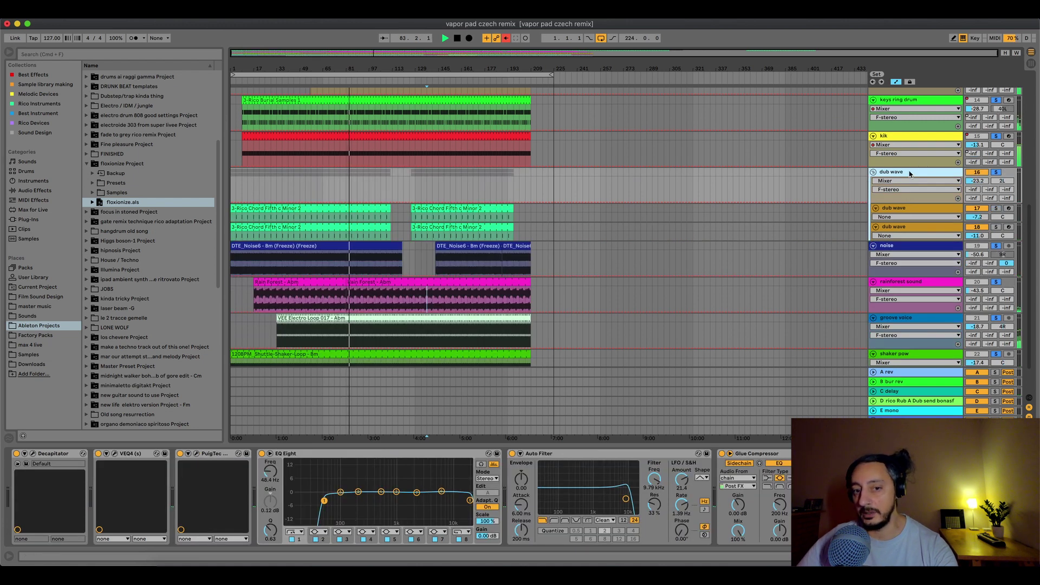
key("Delete")
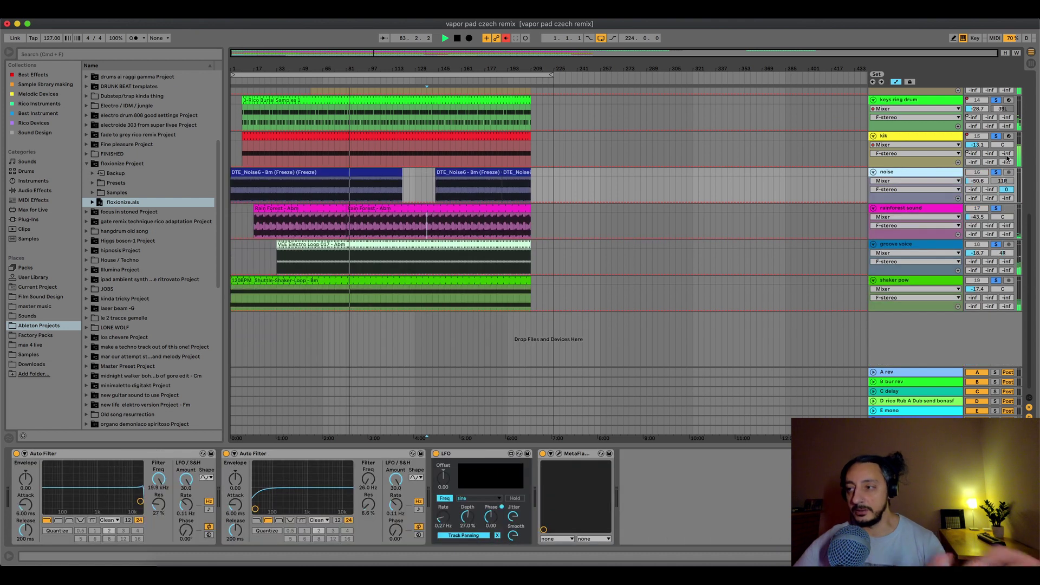
Clear all solos from ofbeat hat and lower its volume from -14.0 to -15.0 dB.
left_click(933, 279)
scroll(933, 238, "up", 5)
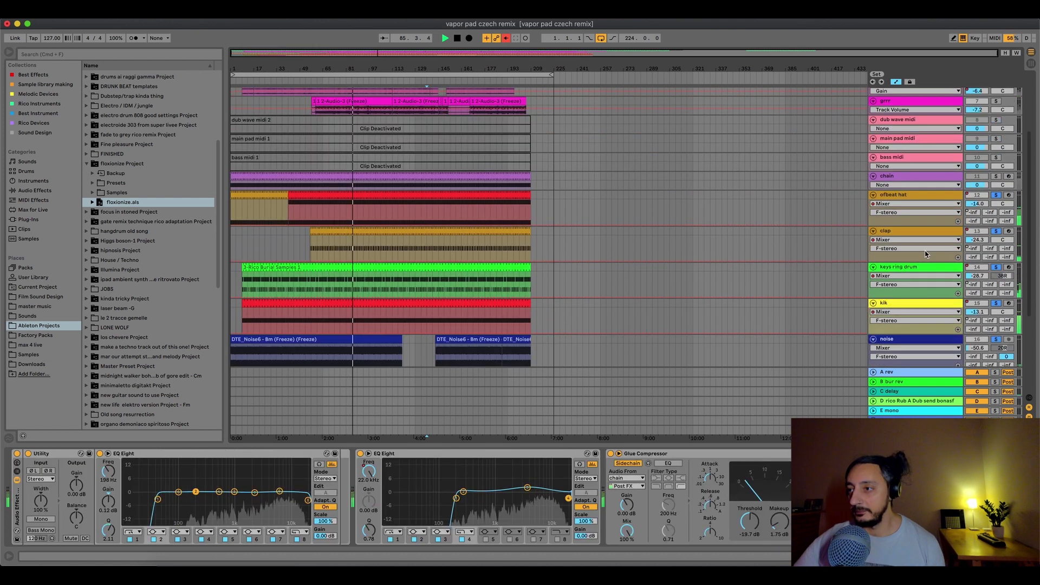
left_click(932, 199)
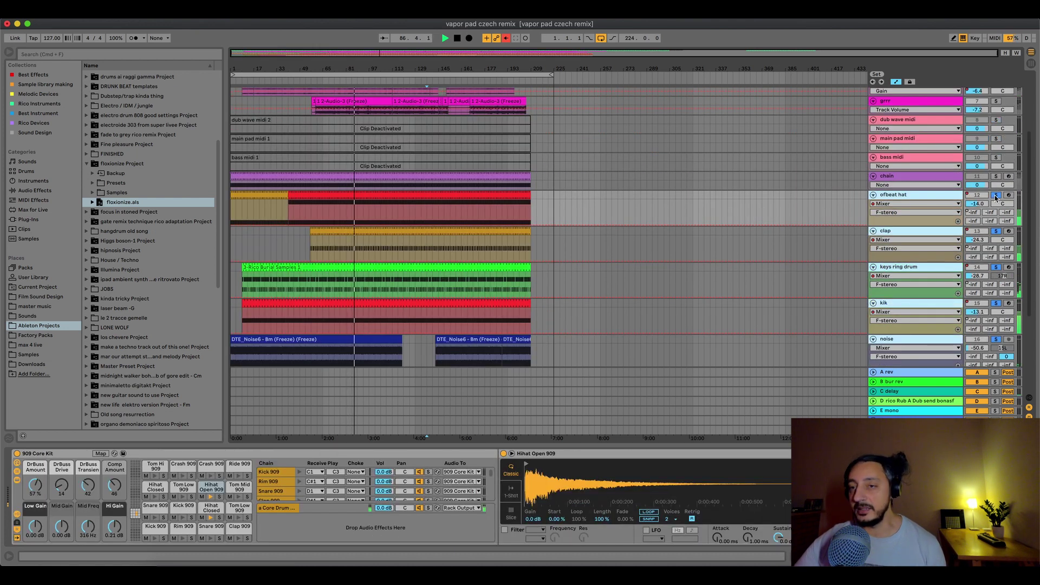
left_click(996, 195)
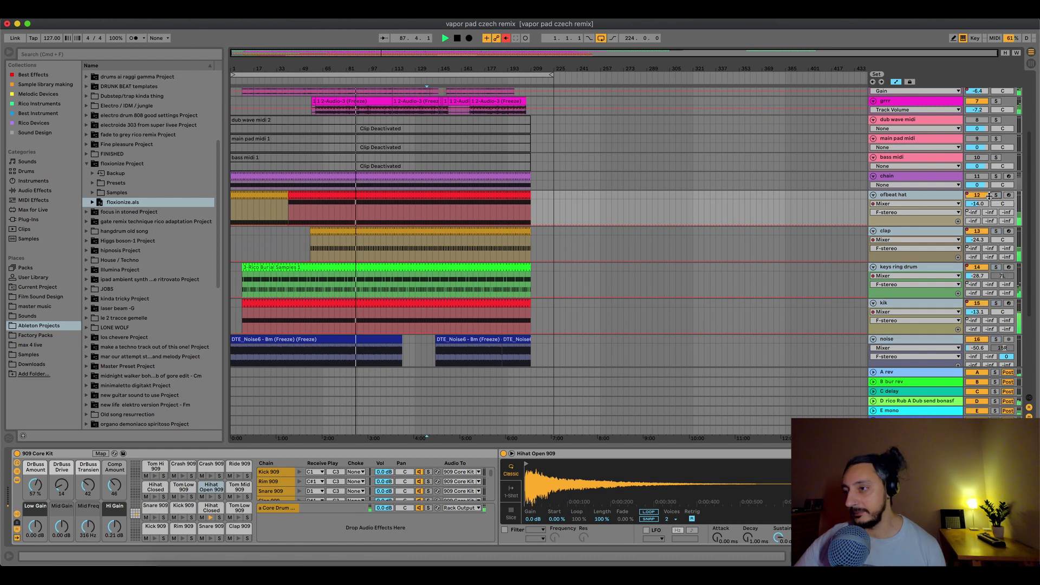
left_click_drag(969, 206, 977, 208)
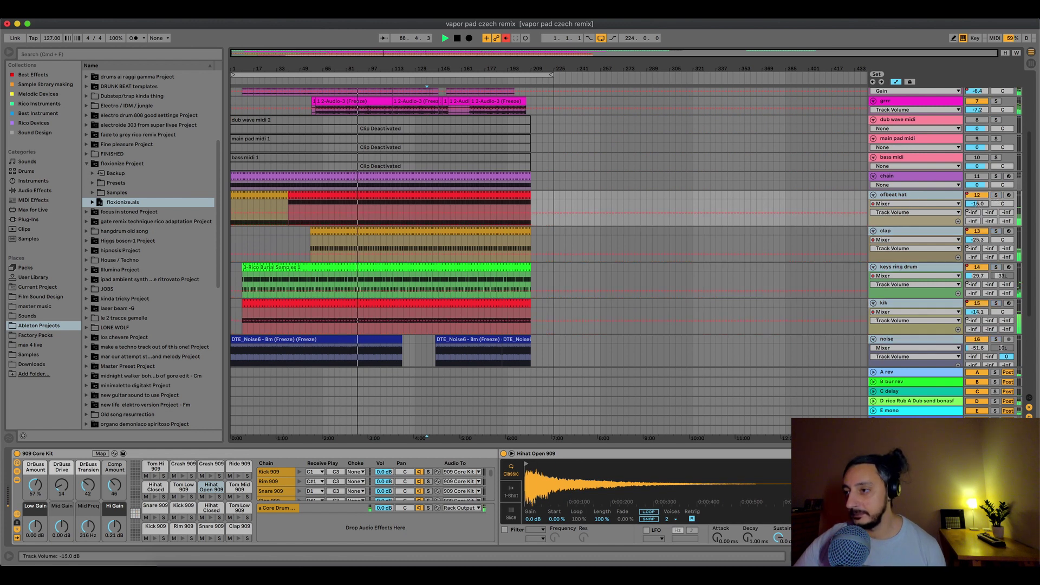